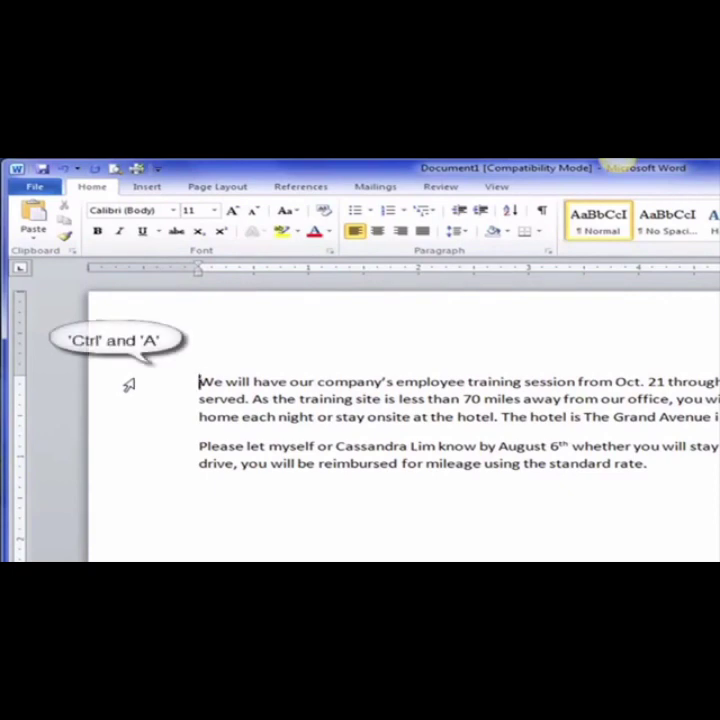
Select the entire letter and apply the No Spacing style from the Styles gallery
key("ctrl+a")
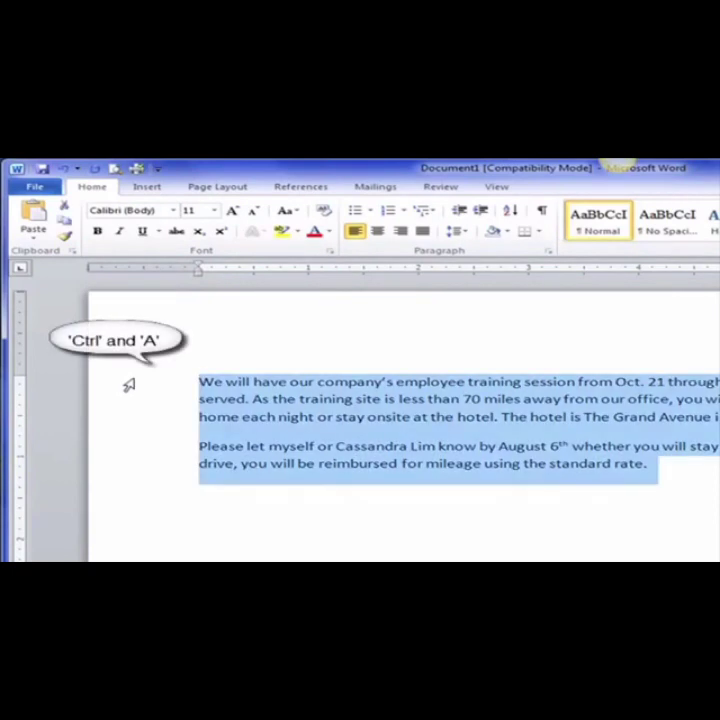
left_click(134, 389)
left_click(240, 383)
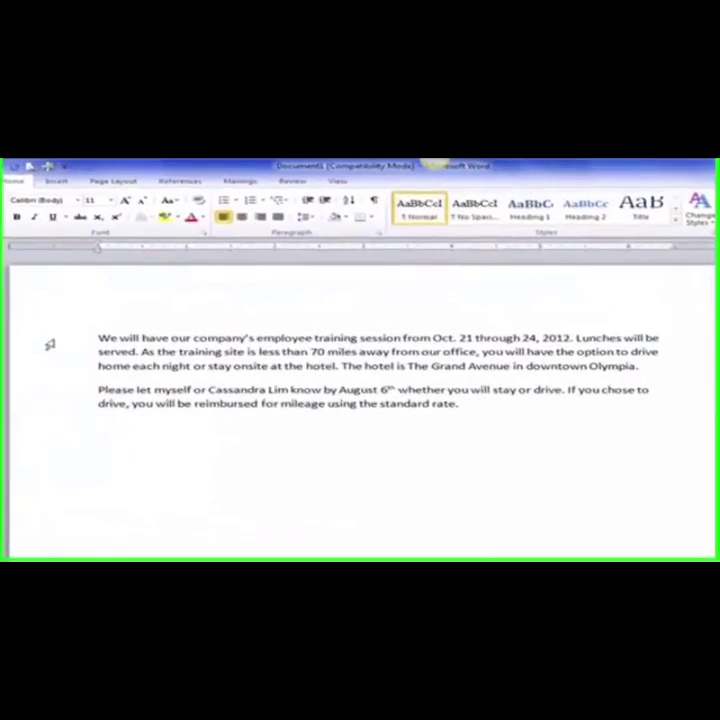
triple_click(46, 347)
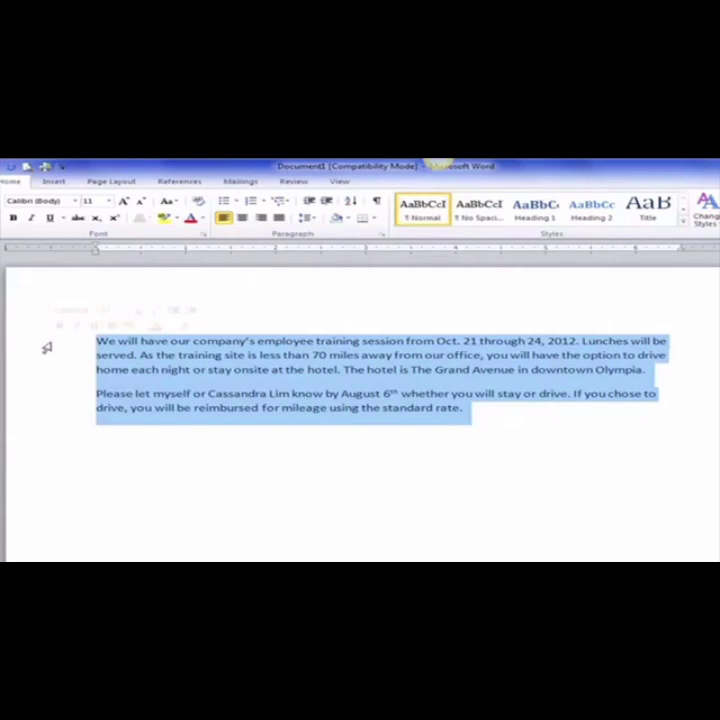
left_click(481, 209)
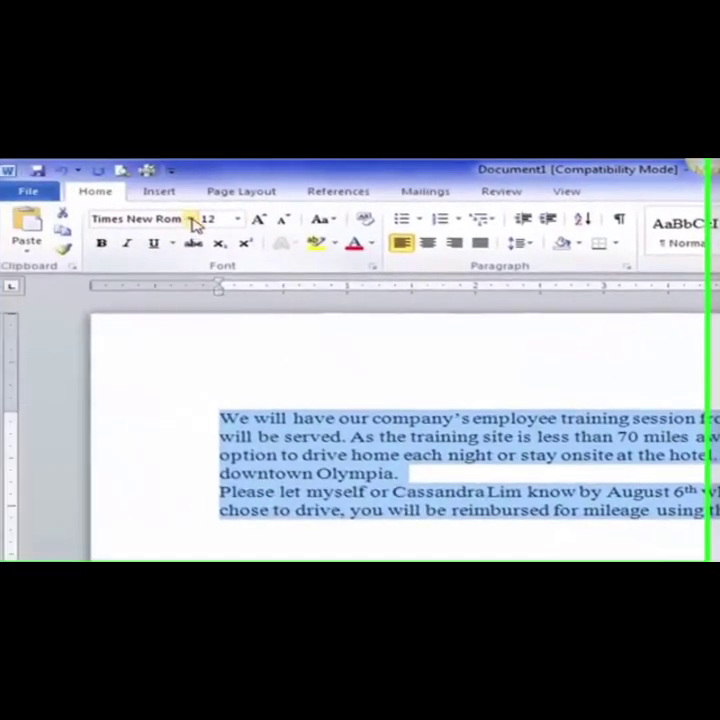
Set the selected letter text to Times New Roman, 12 pt
left_click(193, 220)
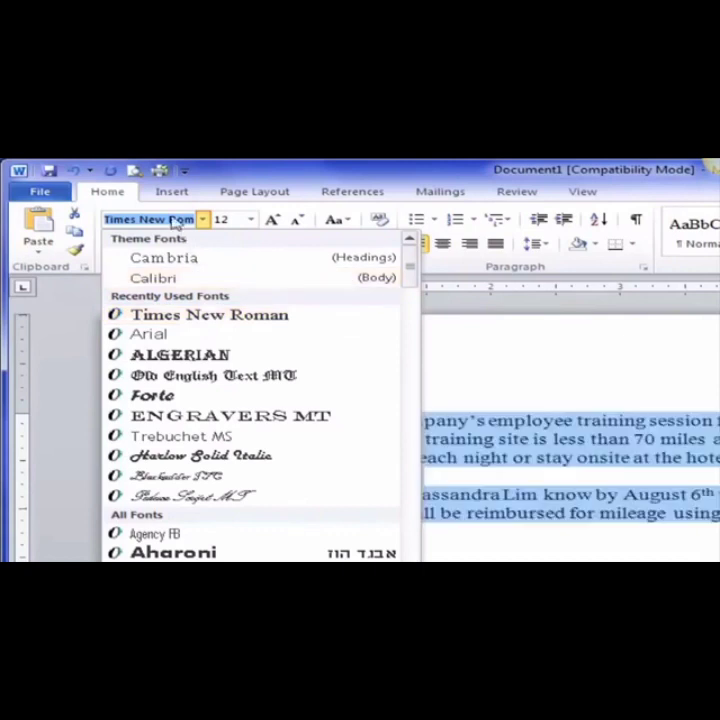
scroll(410, 299, "down", 20)
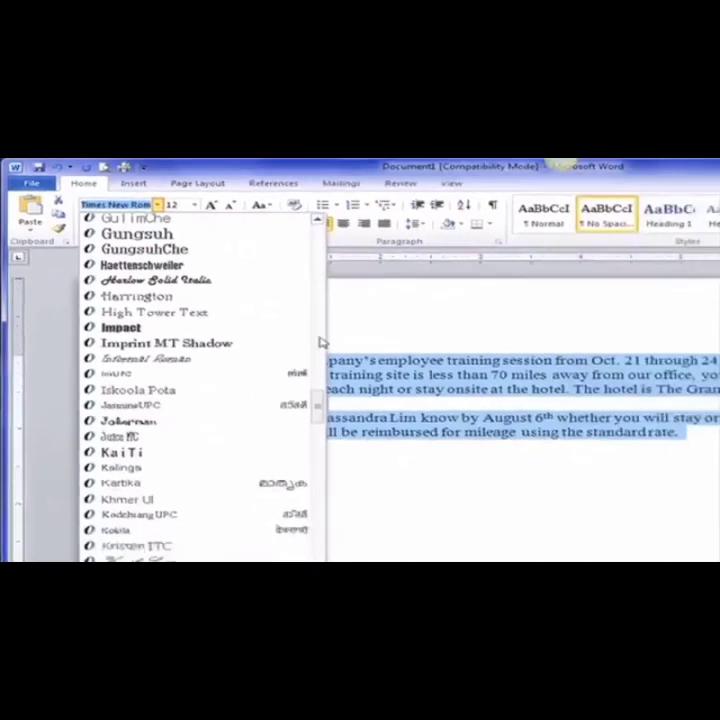
scroll(320, 342, "up", 8)
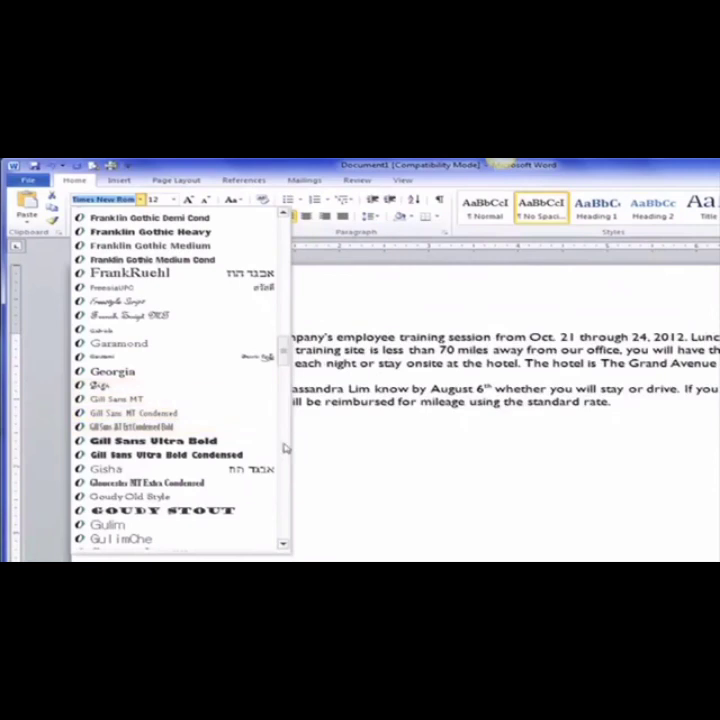
left_click(285, 479)
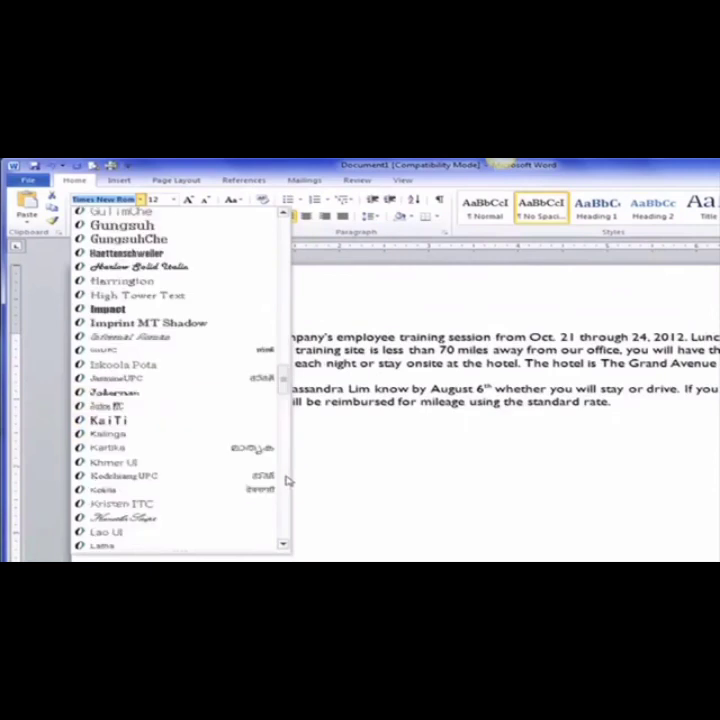
left_click(285, 506)
left_click(285, 512)
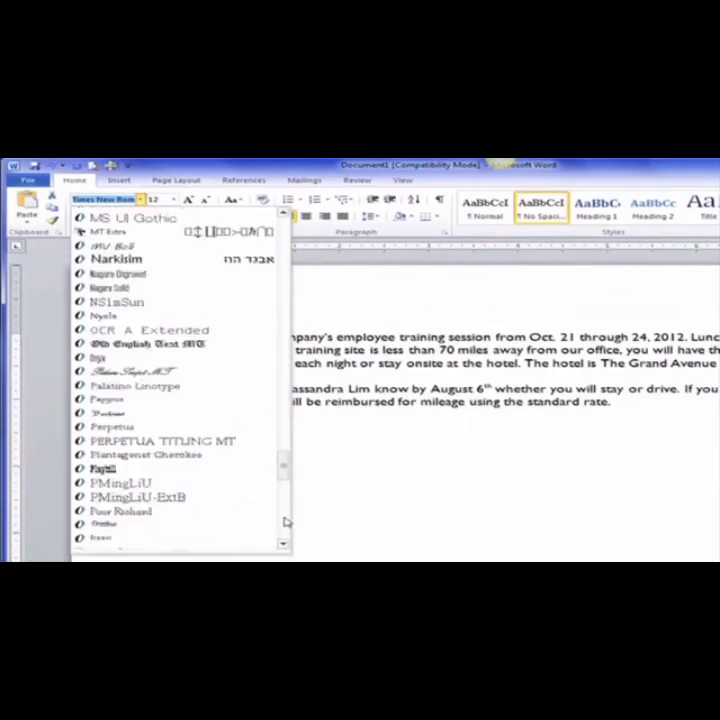
left_click(285, 522)
left_click(286, 526)
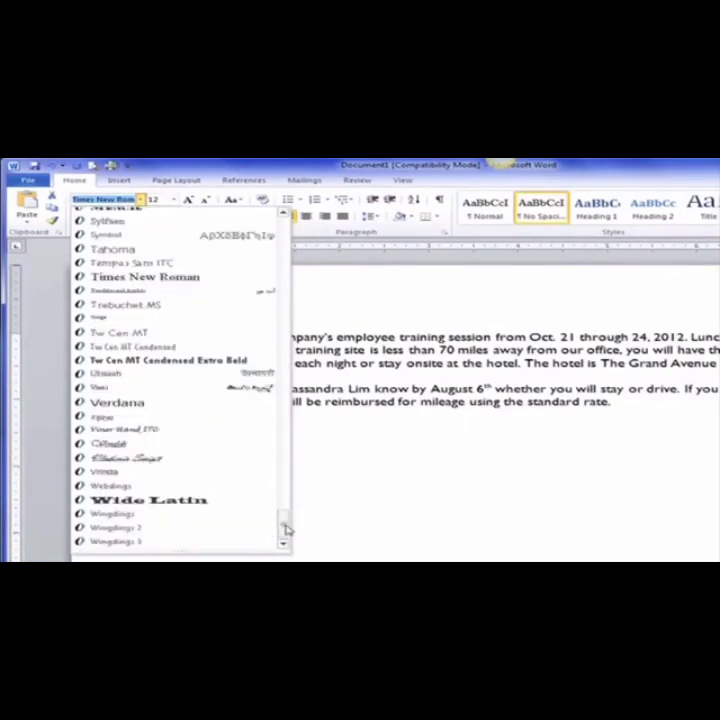
left_click(165, 279)
left_click(165, 200)
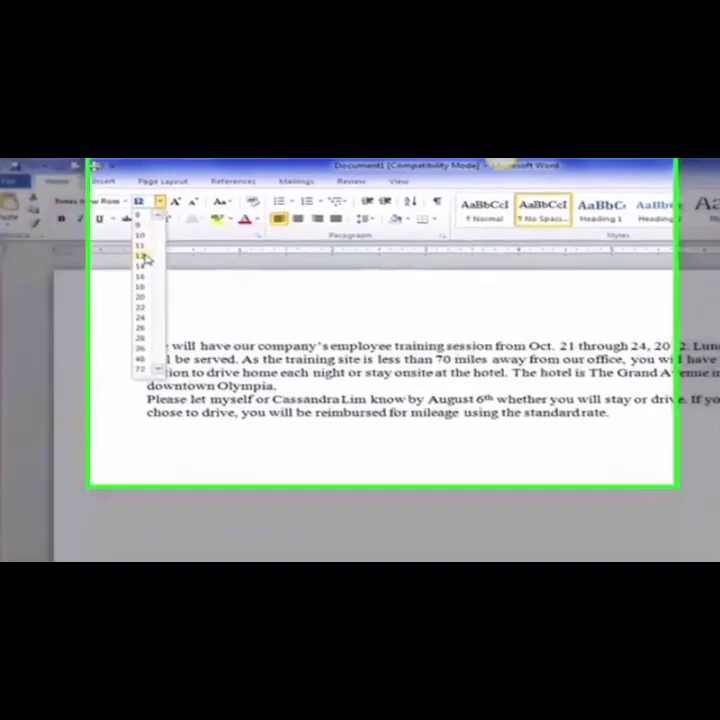
left_click(149, 254)
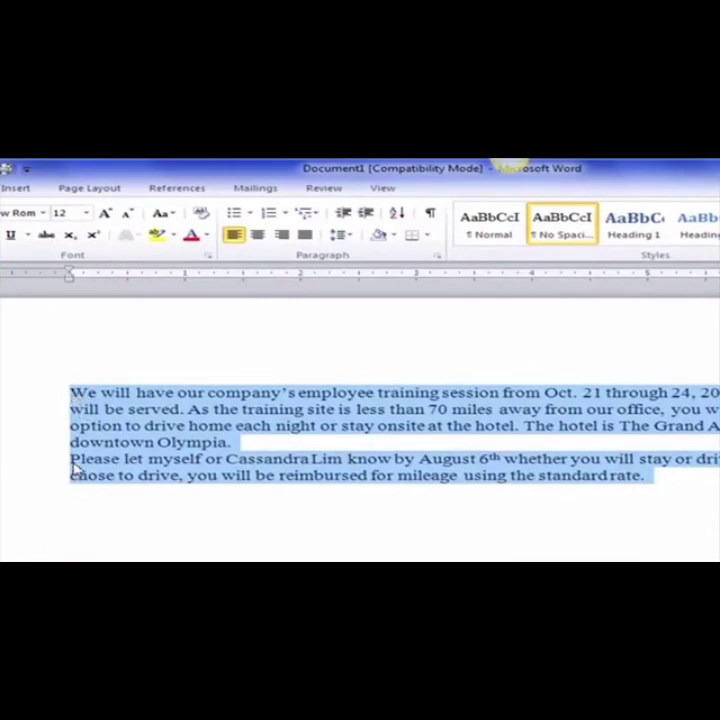
Insert a blank line after 'downtown Olympia.' and turn on Show/Hide ¶ formatting marks
left_click(243, 447)
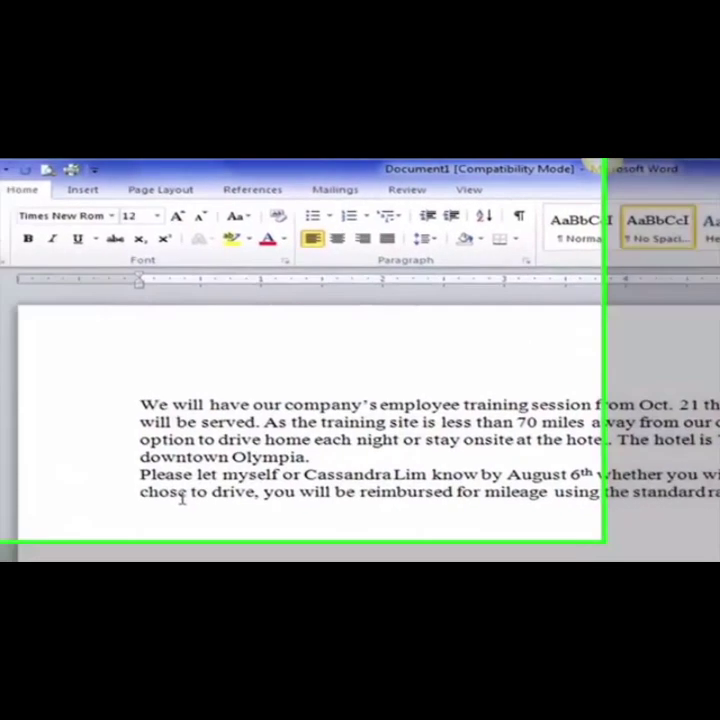
key("Return")
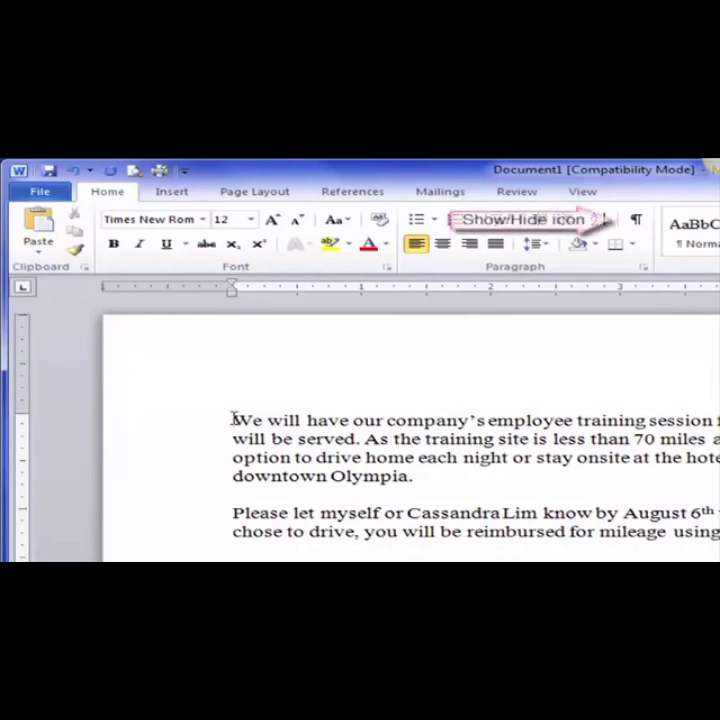
left_click(636, 220)
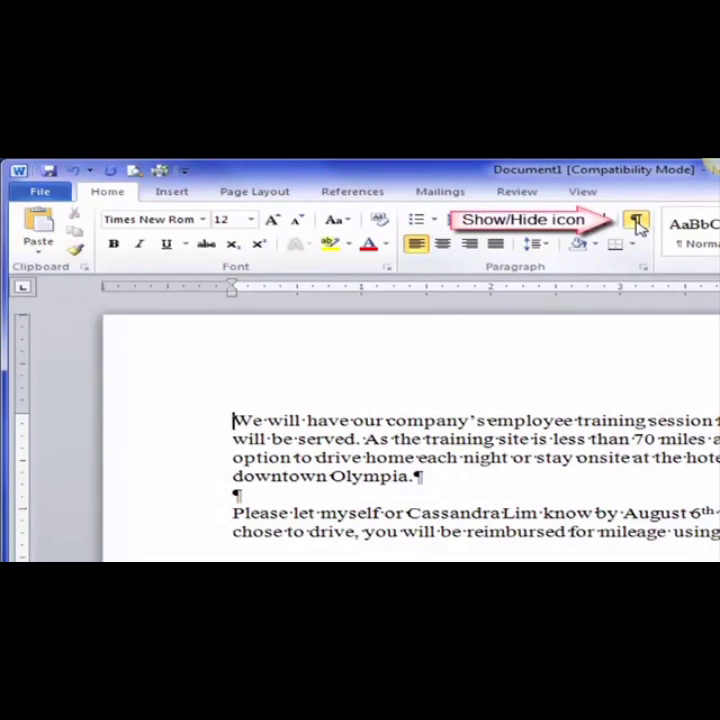
Insert blank lines at the top and type the title 'Memo' on the first line
key("Return")
key("Return")
key("Return")
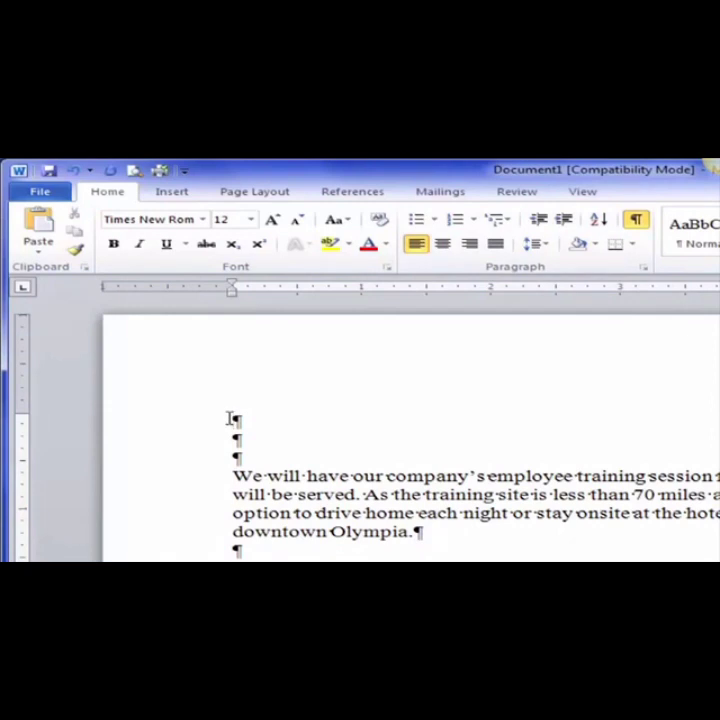
type("Memo")
left_click(144, 427)
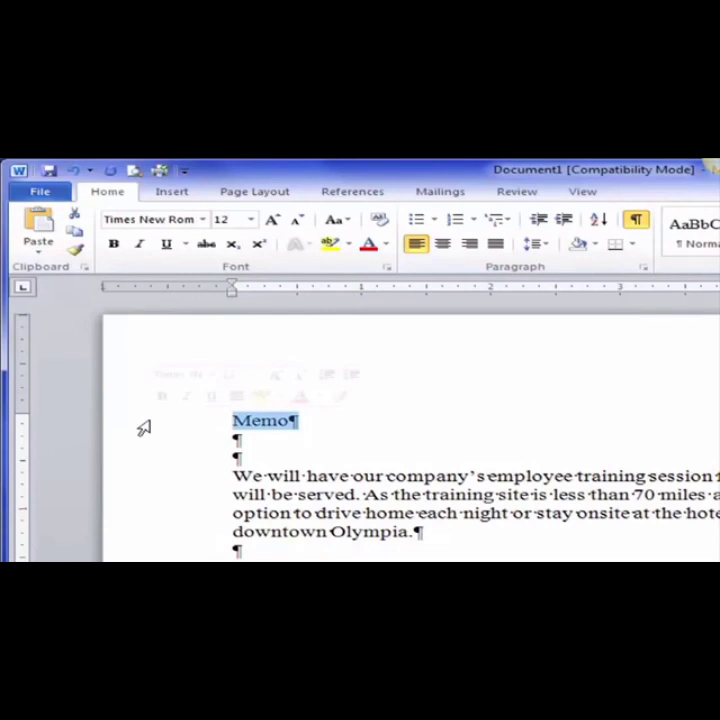
left_click(155, 428)
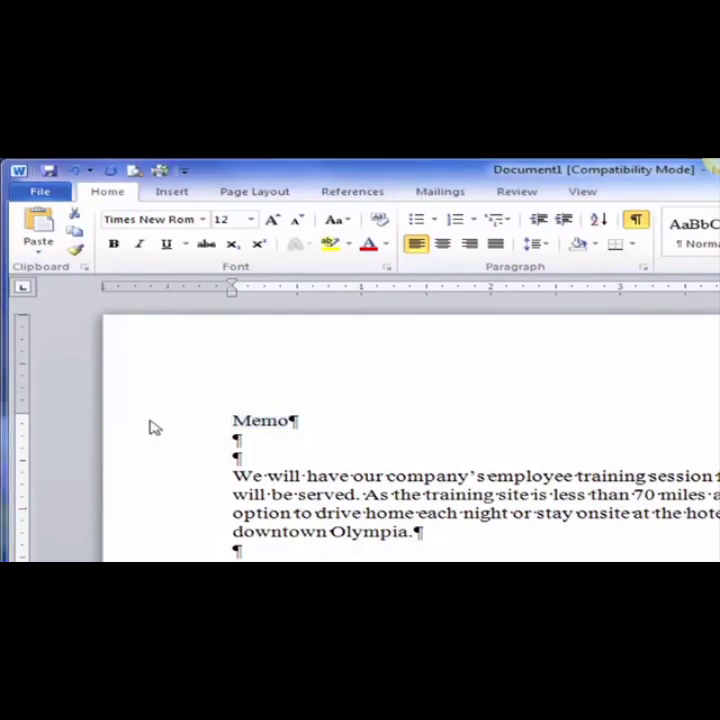
Select the Memo title, retype it, then undo back to the original 'Memo'
left_click(156, 427)
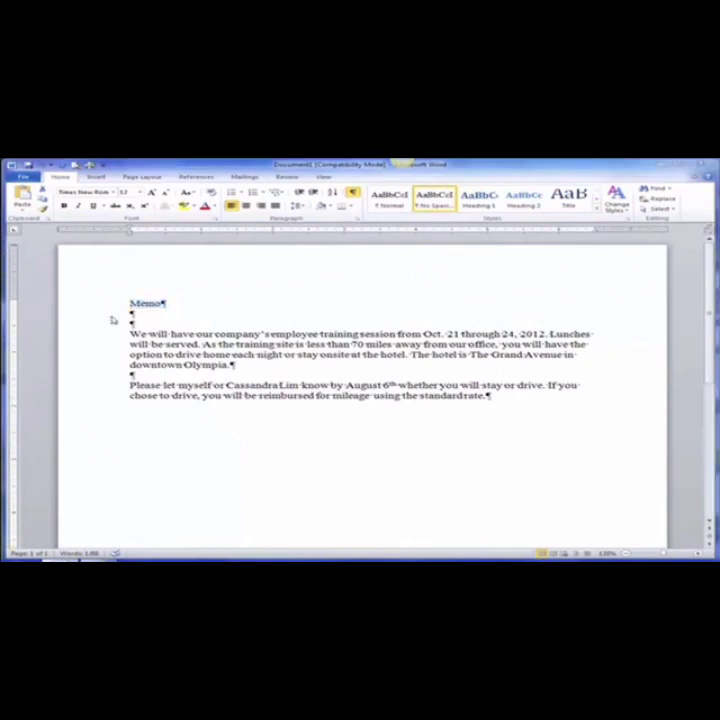
type("MEME")
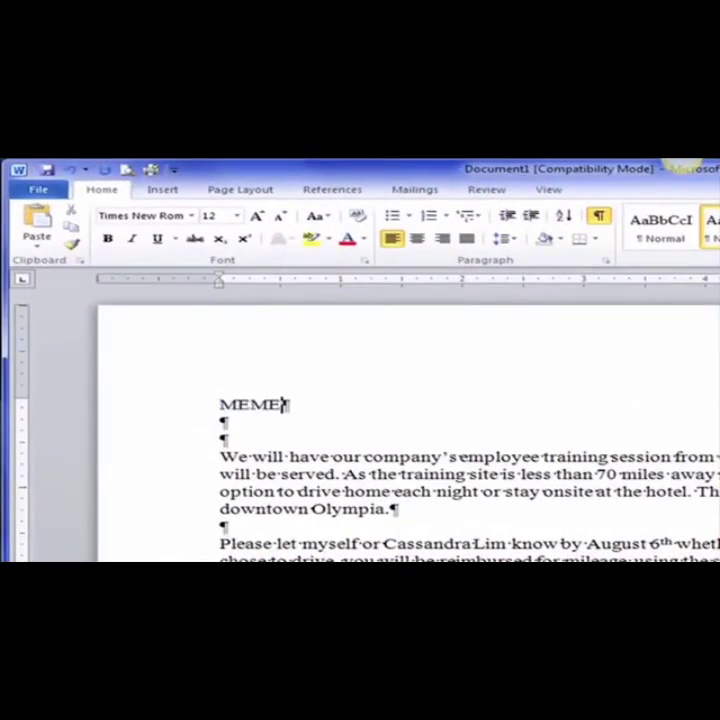
key("BackSpace")
type("O")
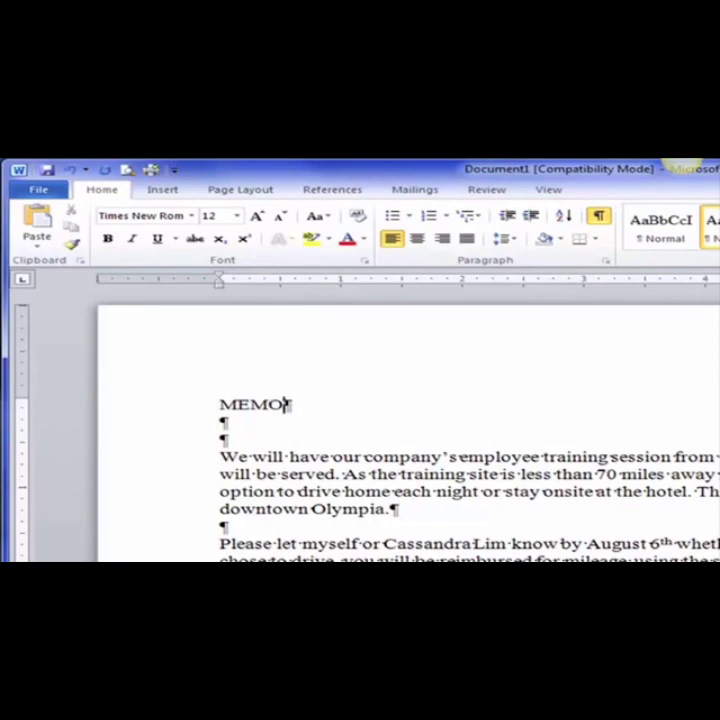
left_click(70, 169)
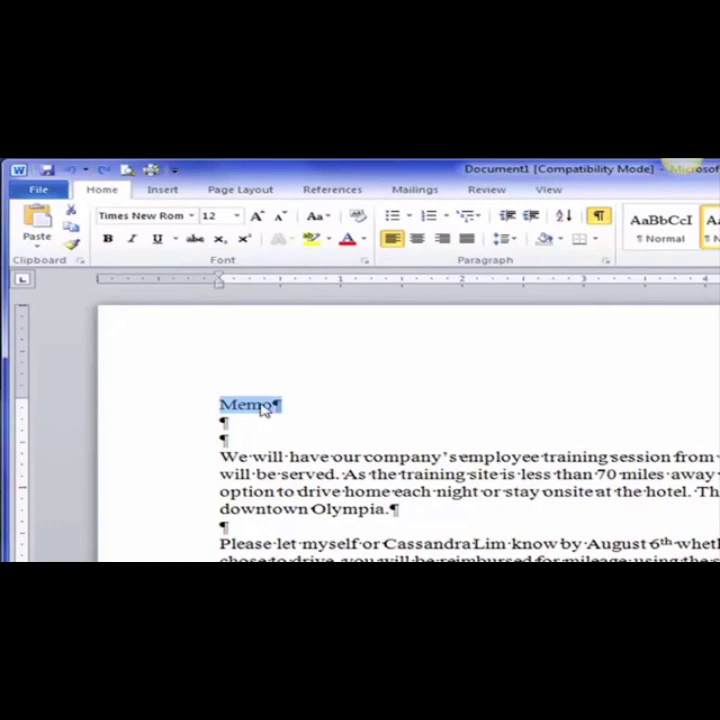
Change the title to UPPERCASE 'MEMO' and grow its font to 18 pt
left_click(330, 219)
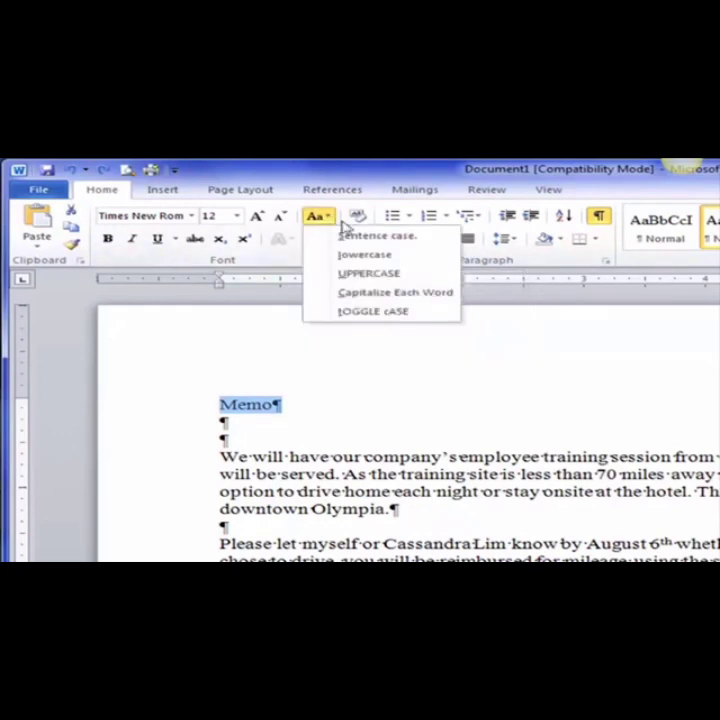
left_click(406, 275)
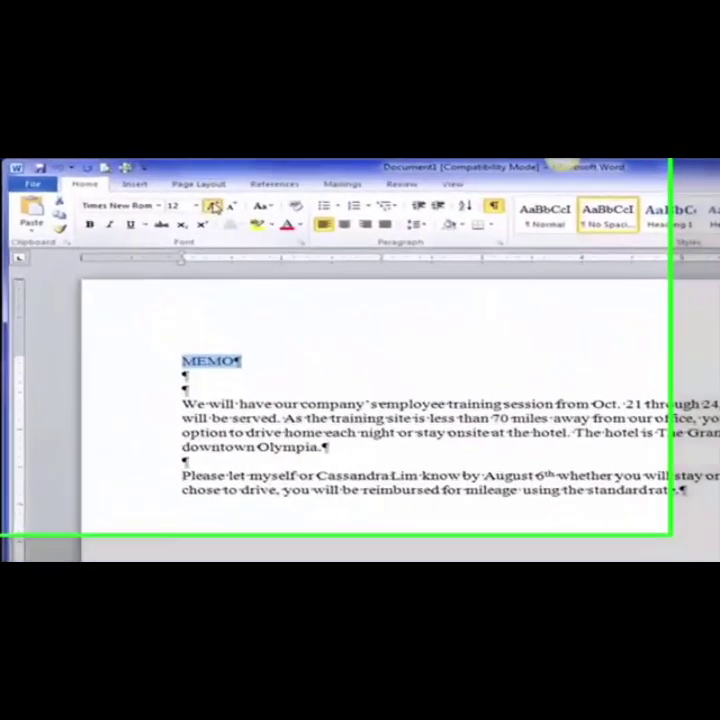
left_click(213, 205)
left_click(213, 205)
left_click(213, 205)
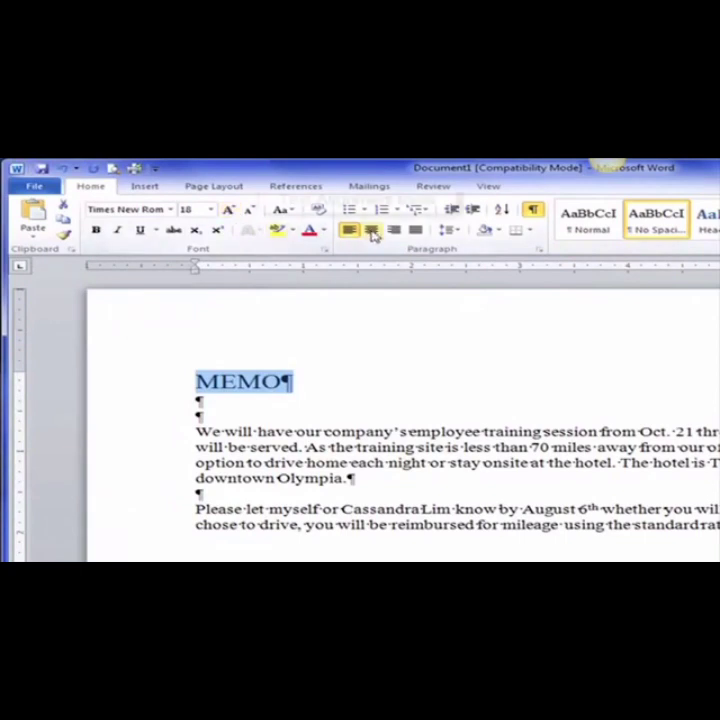
Center the MEMO title and add one more blank line beneath it
left_click(372, 232)
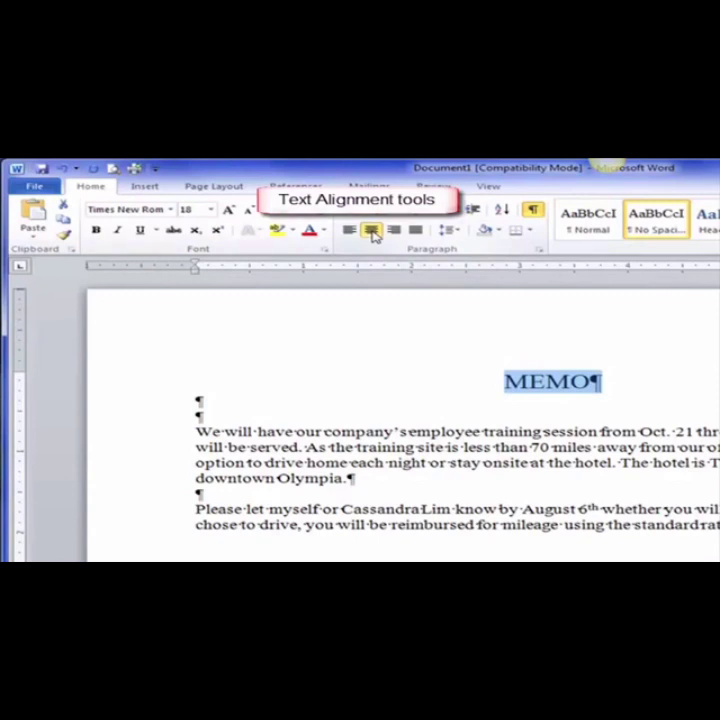
left_click(232, 398)
key("Return")
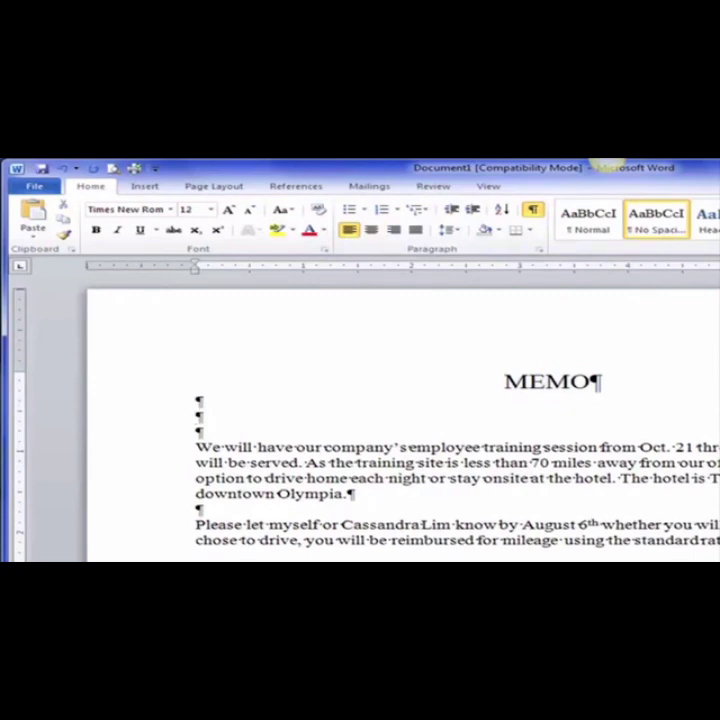
Type the 'TO:' heading followed by a tab and 'All Employees'
type("t")
key("BackSpace")
type("TO:")
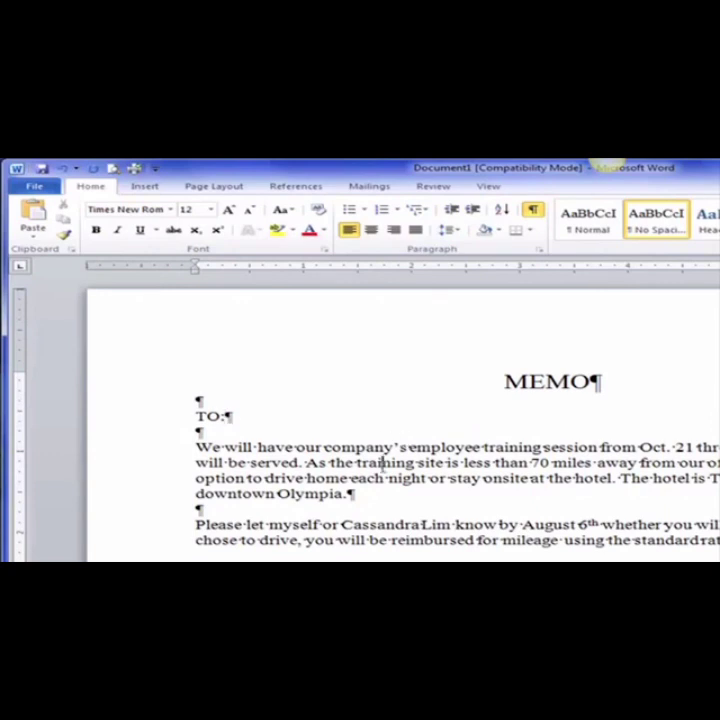
left_click(383, 466)
key("Tab")
key("BackSpace")
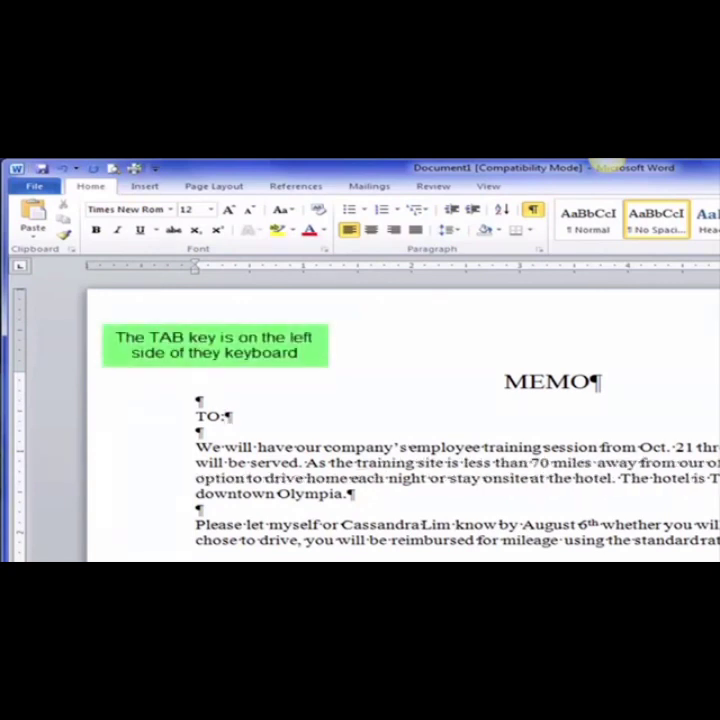
left_click(257, 420)
key("Tab")
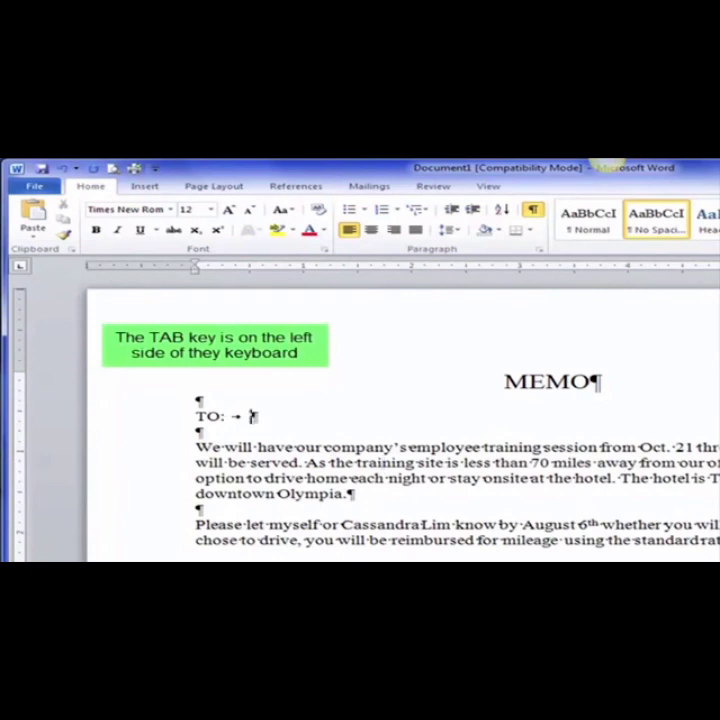
type("All Em")
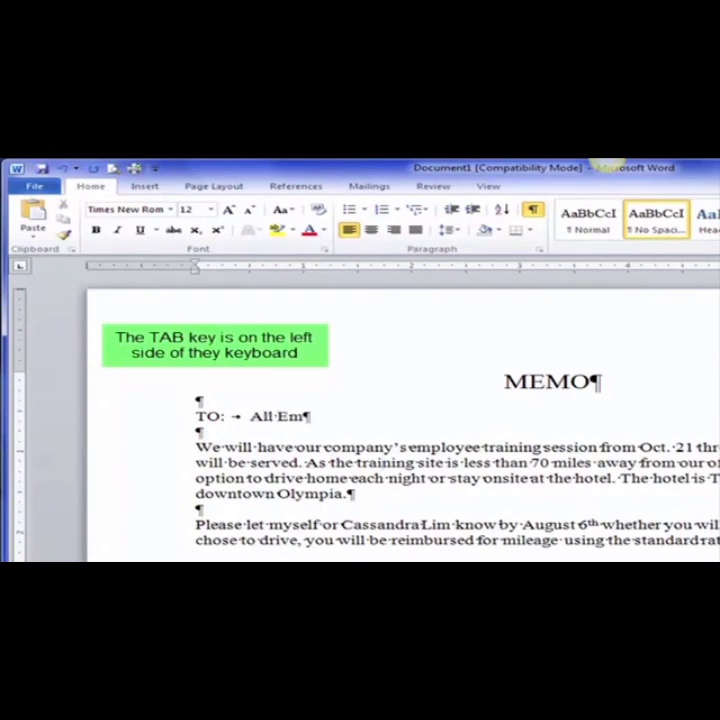
type("ployees")
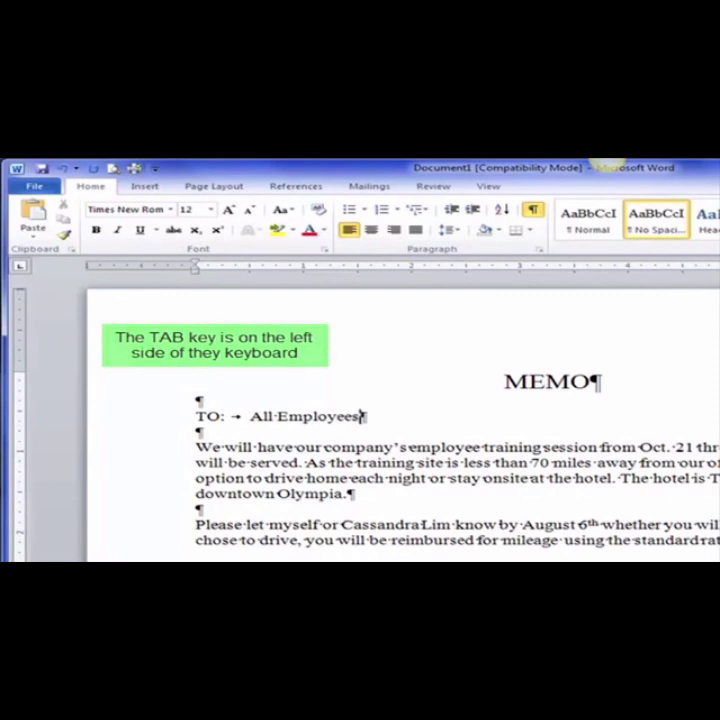
key("Return")
key("Return")
Add a 'FROM:' line with a tab and the sender's name, then blank lines
type("F")
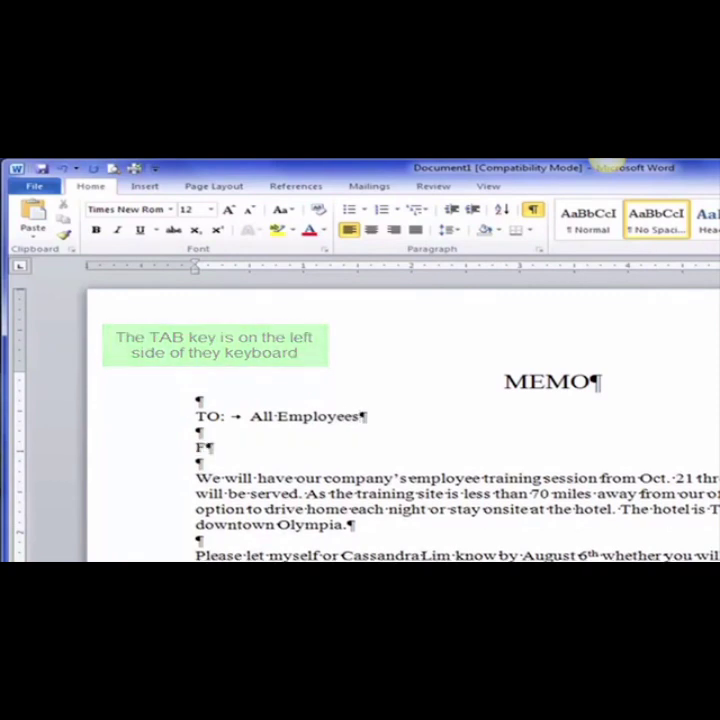
type("ROM:")
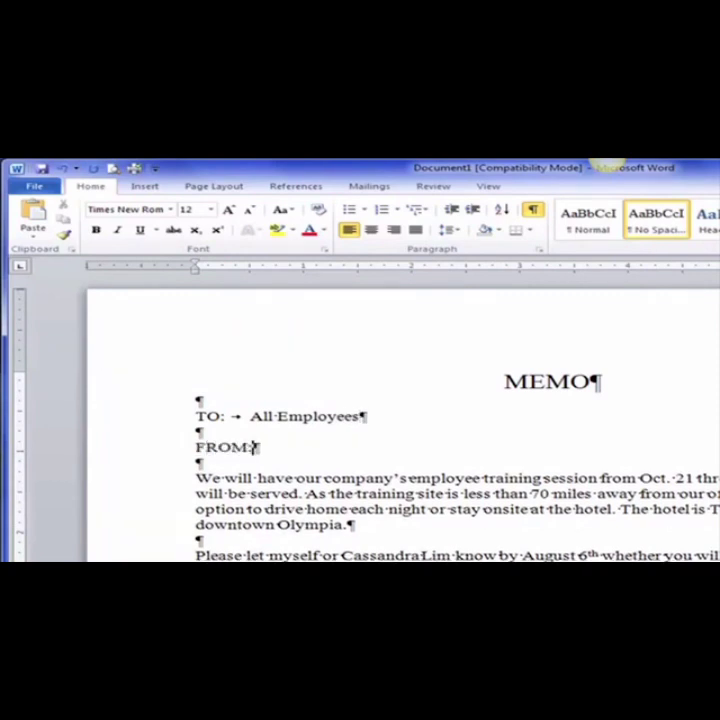
key("Tab")
type("David Johnson")
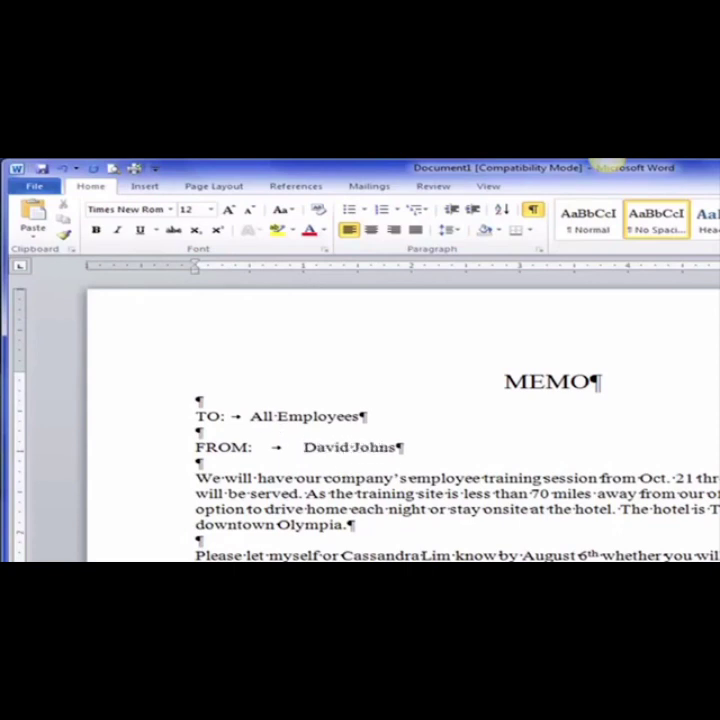
key("Return")
key("Return")
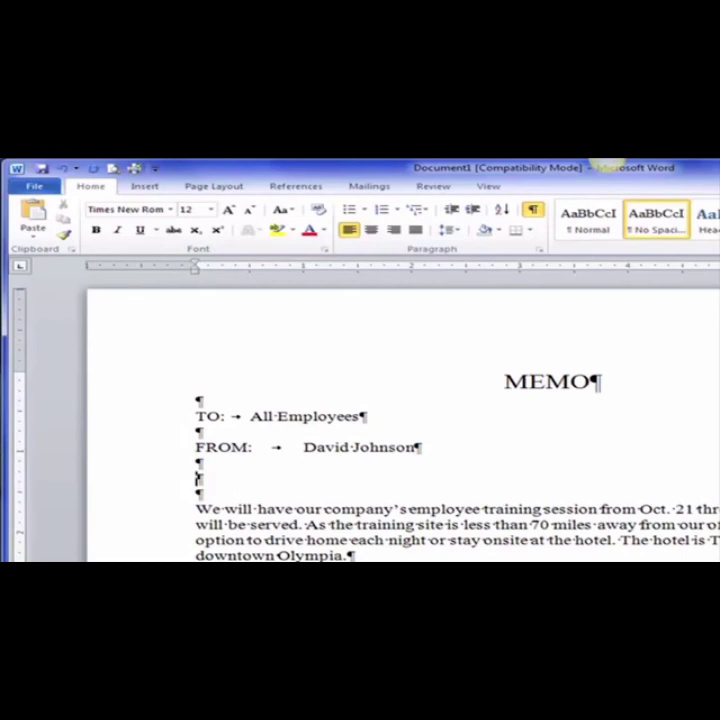
Add a 'DATE:' line with a tab and 'April 12', followed by blank lines
type("DATE")
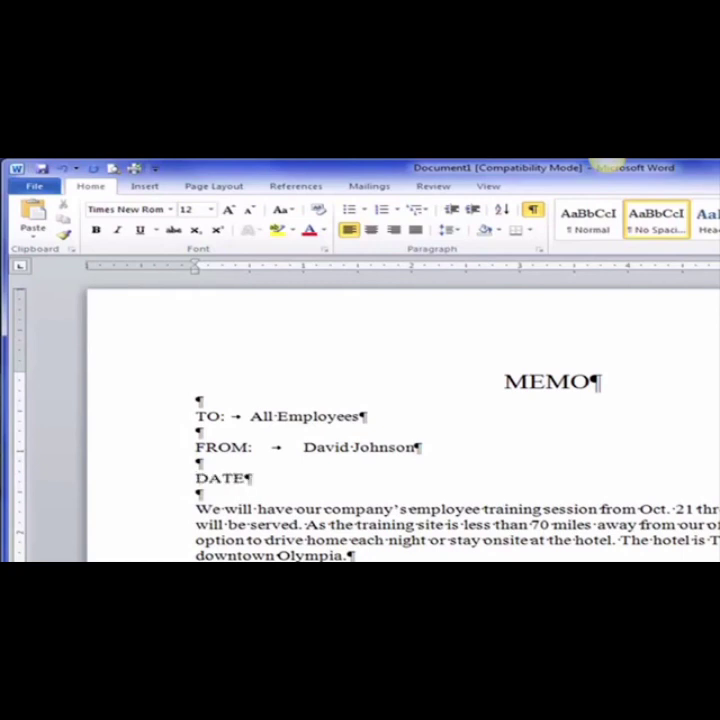
type(":")
key("Tab")
key("BackSpace")
key("Tab")
type("April 12")
key("Return")
key("Return")
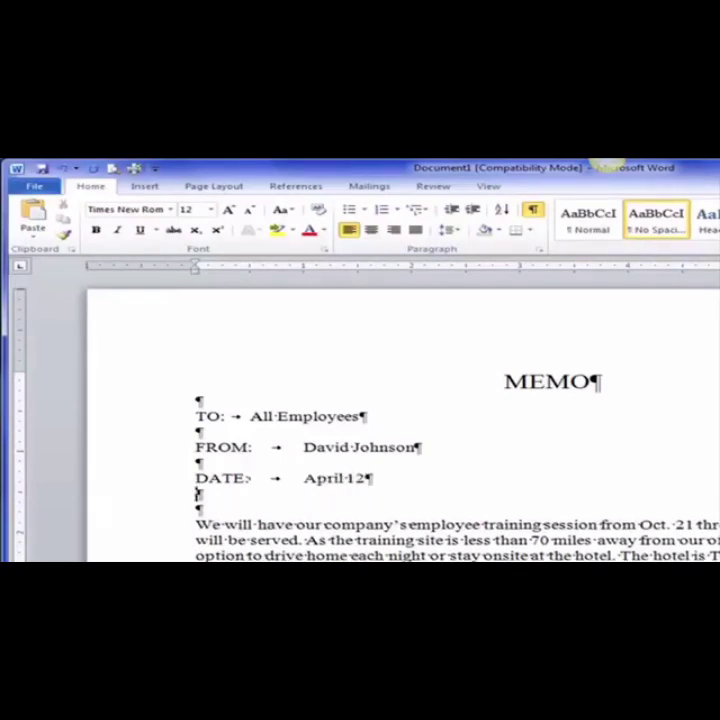
Type 'SUBJECT:' with a tab and 'Employee Training Meeting'
type("SUB")
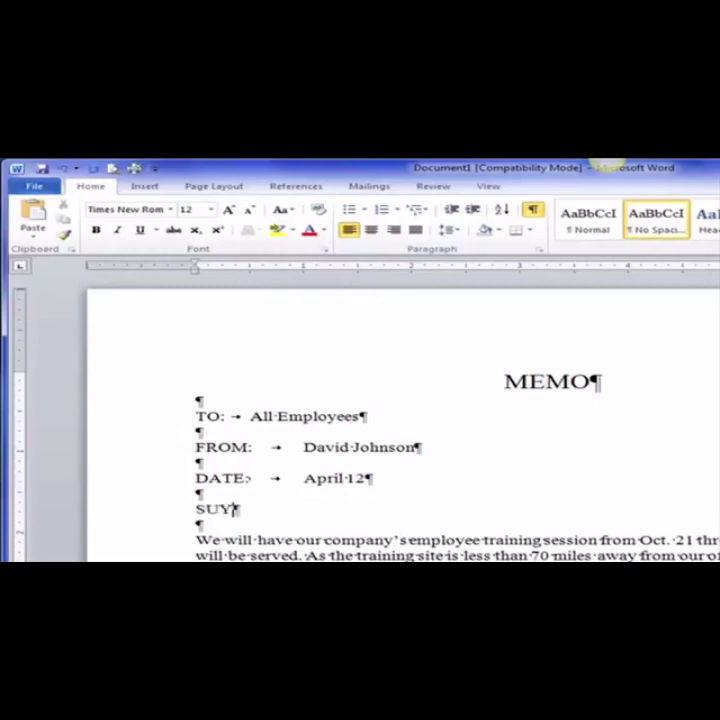
type("JE")
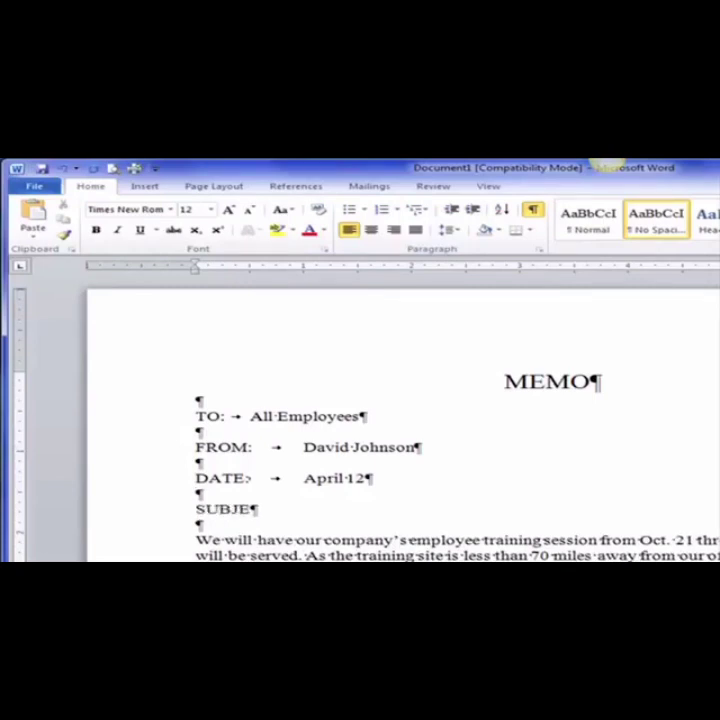
type("CT:")
key("Tab")
type("Emp")
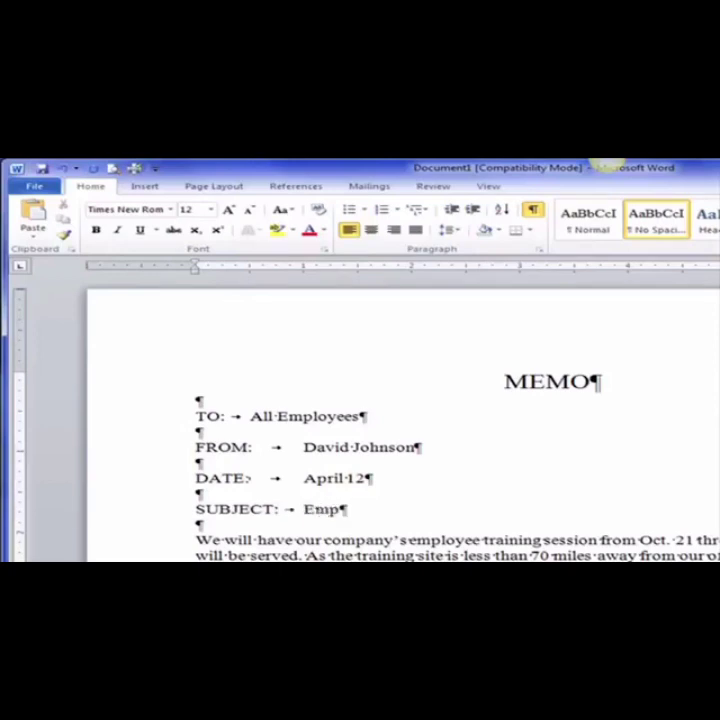
type("loyee Traini")
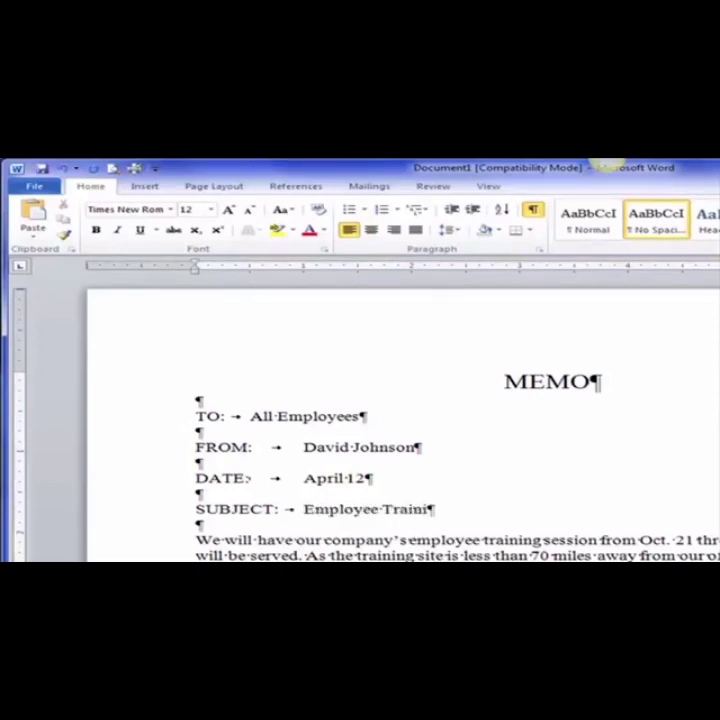
type("ng Meeting")
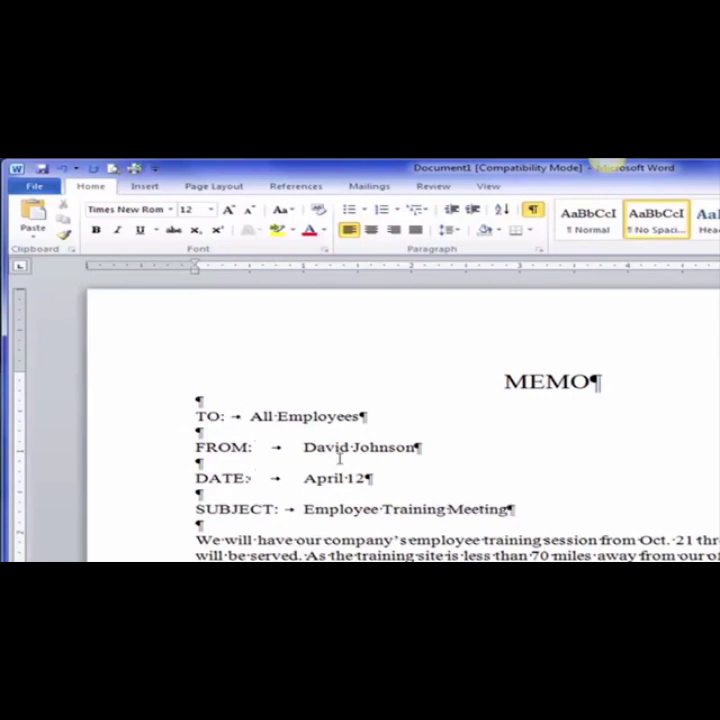
Add a second tab before 'All Employees' to align it, then select the TO: heading
left_click(251, 417)
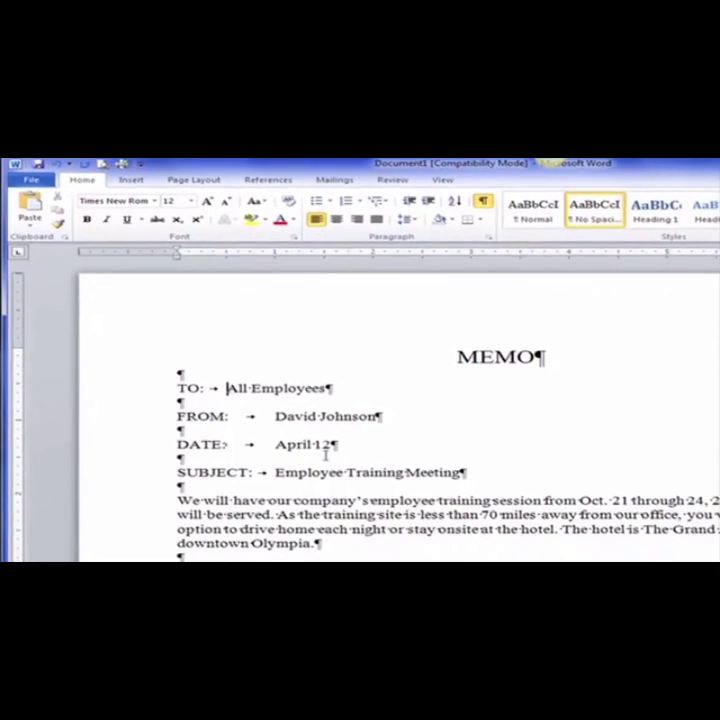
key("Tab")
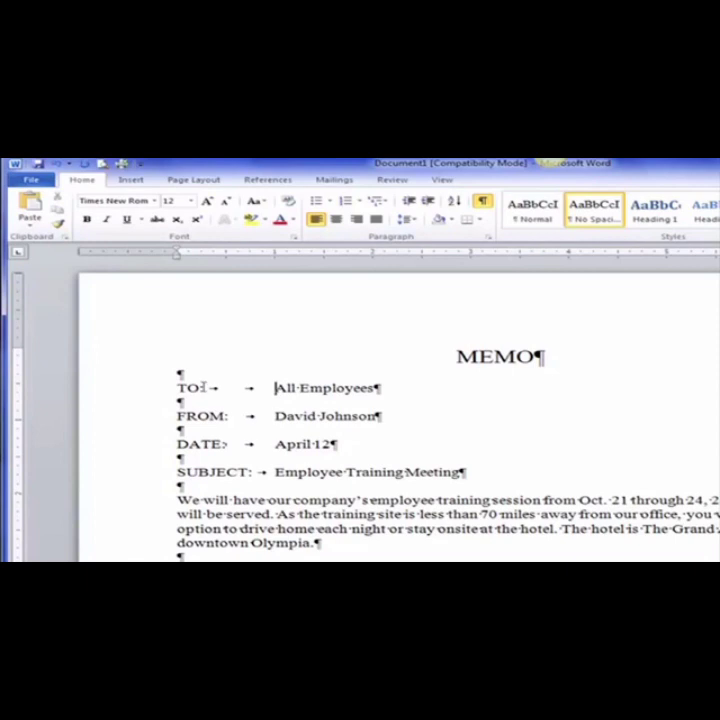
left_click_drag(203, 388, 178, 378)
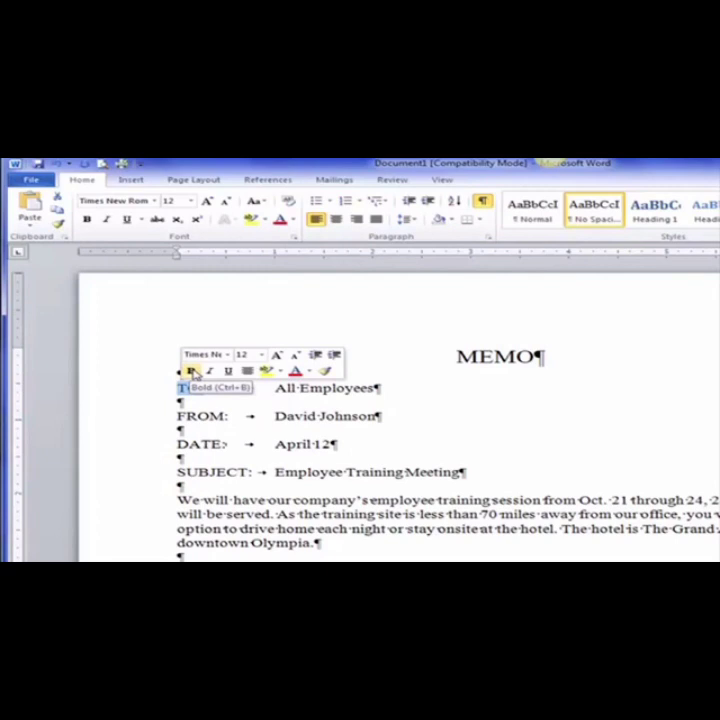
Make the TO:, FROM: and DATE: headings bold
left_click(192, 372)
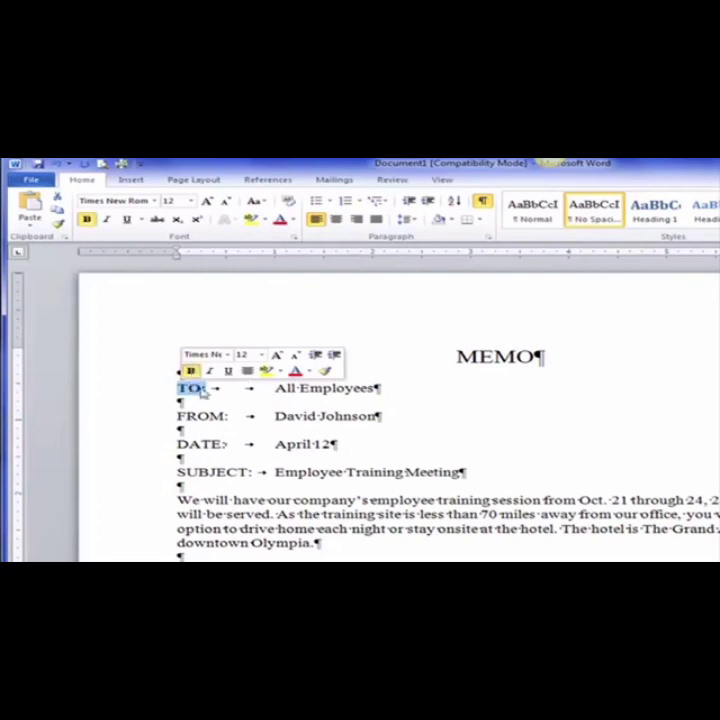
left_click_drag(230, 416, 177, 416)
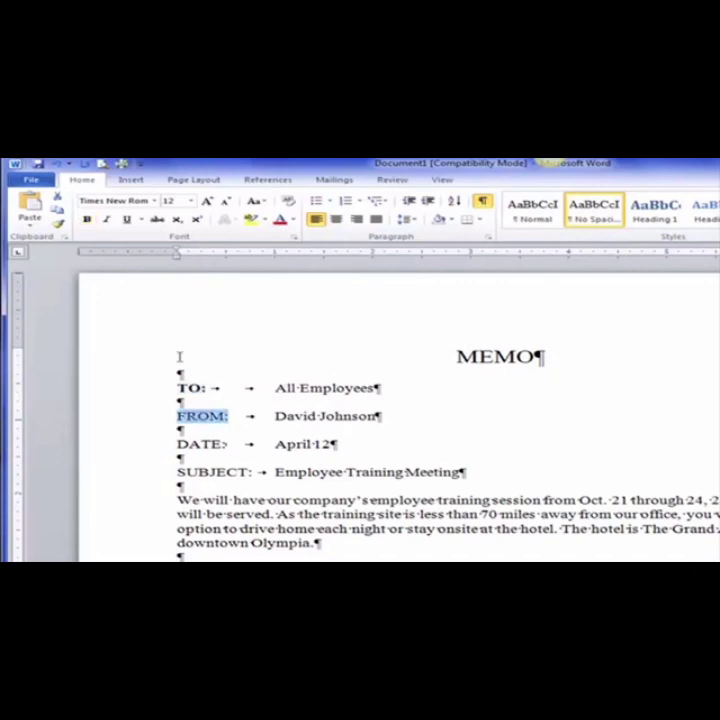
left_click(88, 221)
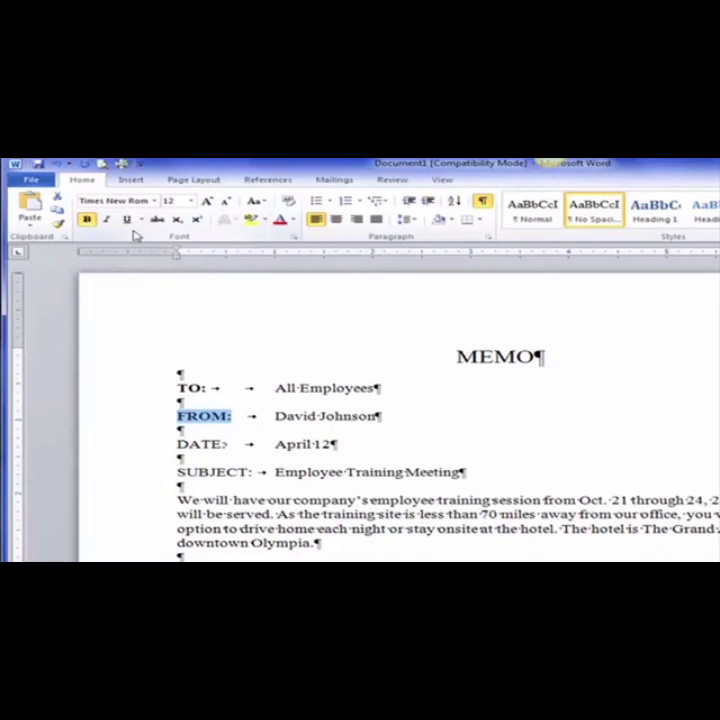
left_click(225, 444)
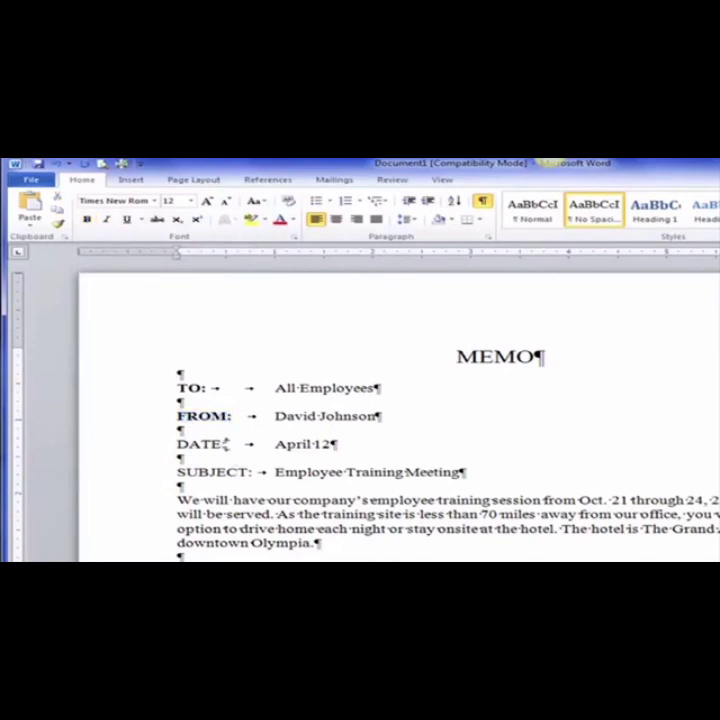
left_click_drag(227, 444, 180, 446)
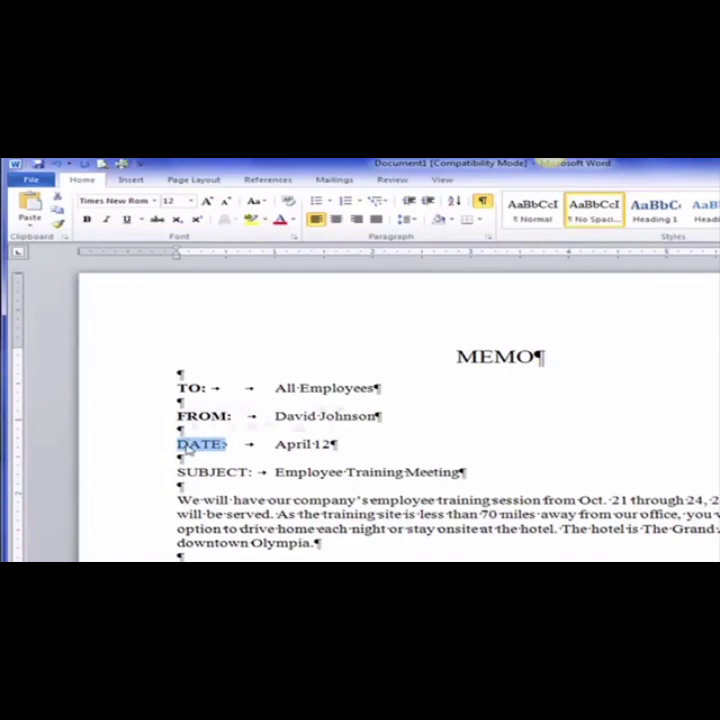
key("ctrl+b")
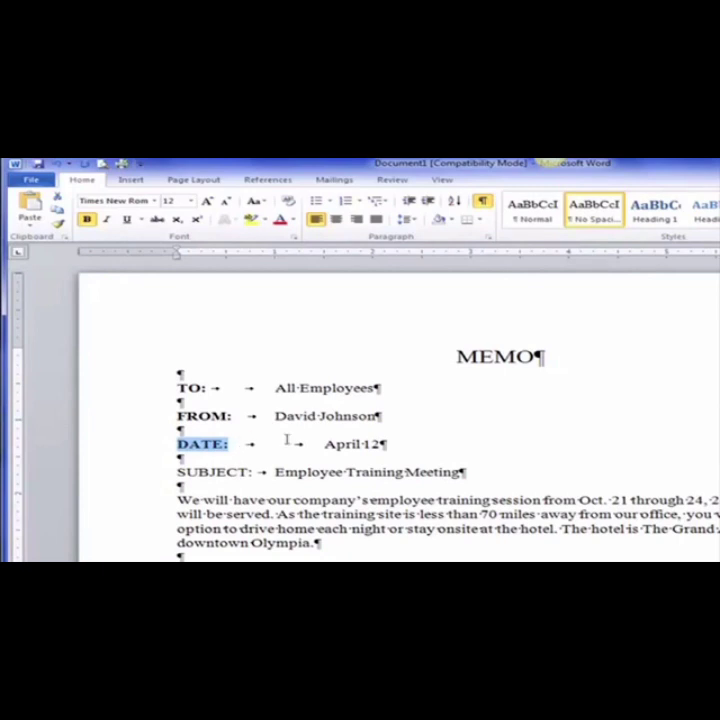
left_click(232, 444)
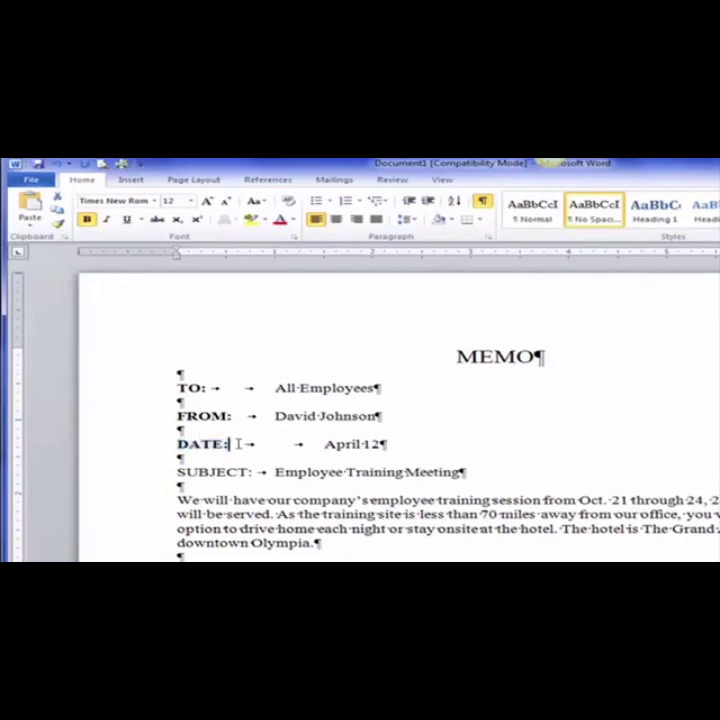
Remove the extra tab before 'April 12' so it aligns with the other entries
left_click(298, 444)
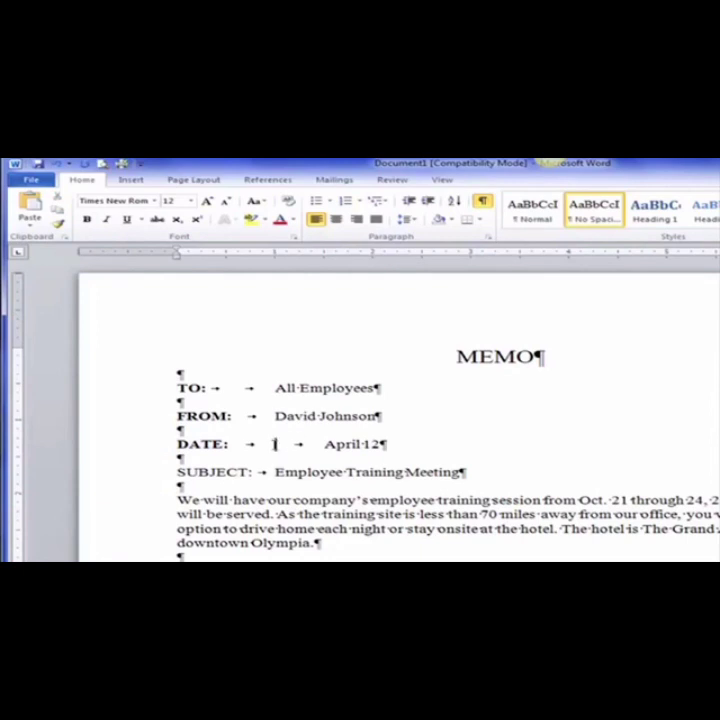
left_click(324, 444)
key("BackSpace")
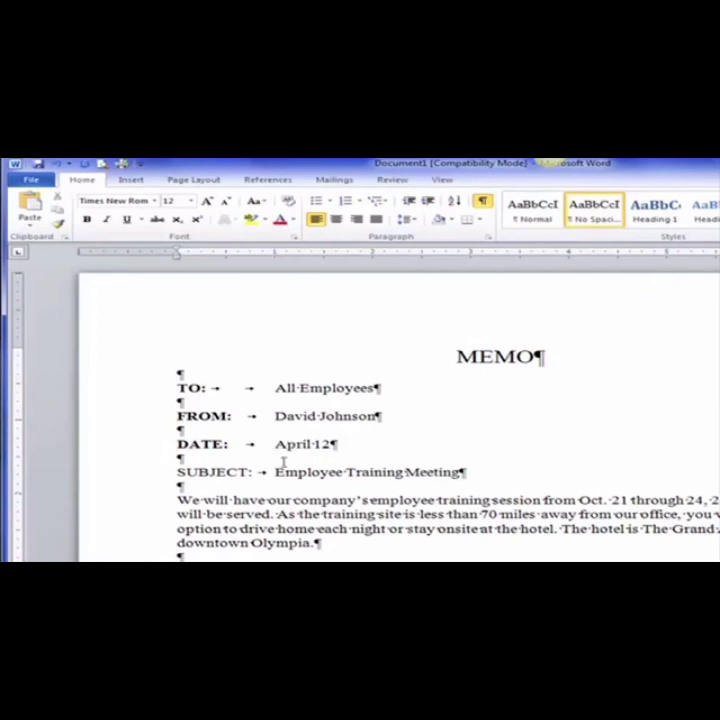
Make the SUBJECT: heading bold
left_click_drag(253, 472, 177, 472)
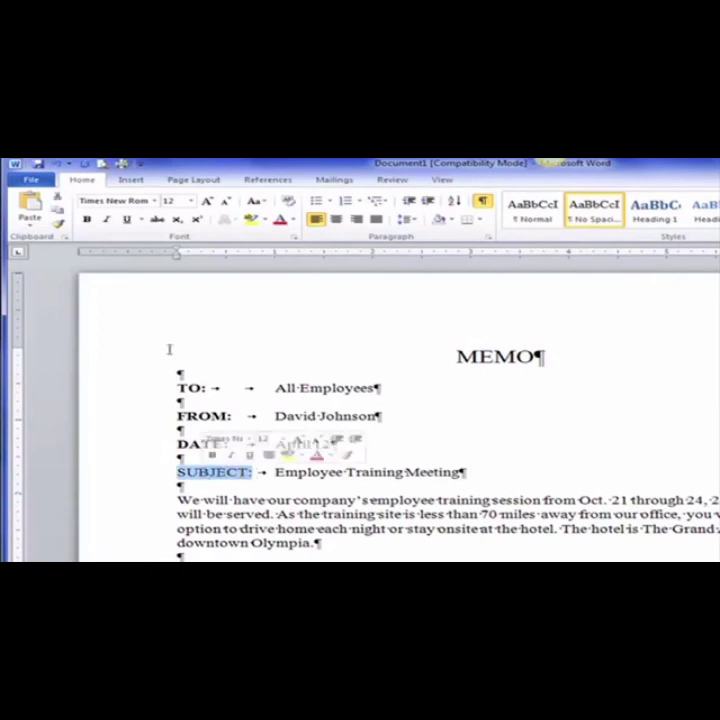
left_click(87, 219)
left_click(288, 508)
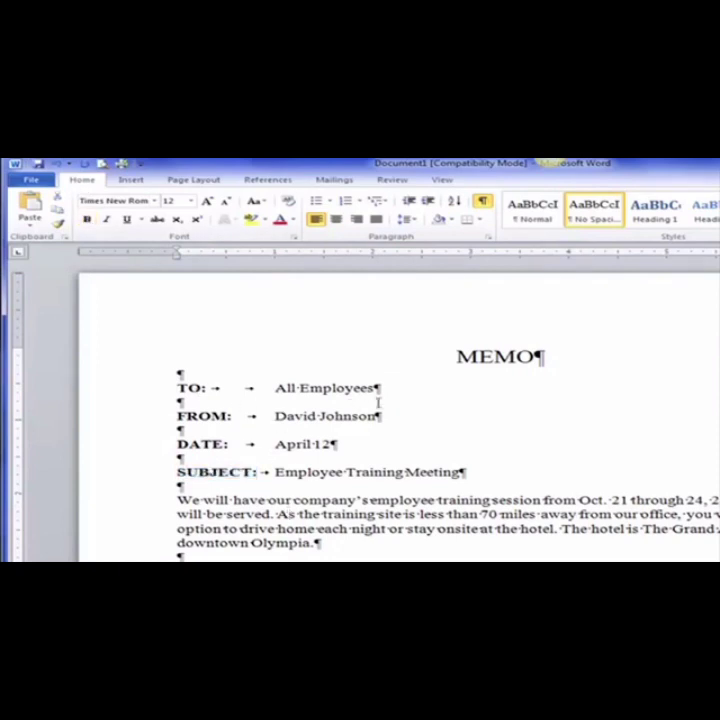
Check the layout with formatting marks hidden, then add a blank line above the body paragraph
left_click(483, 203)
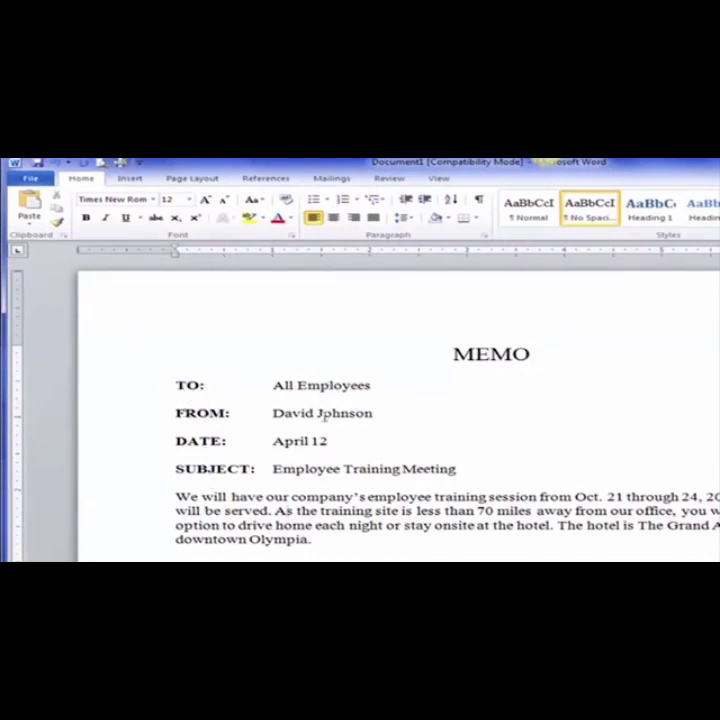
left_click(479, 199)
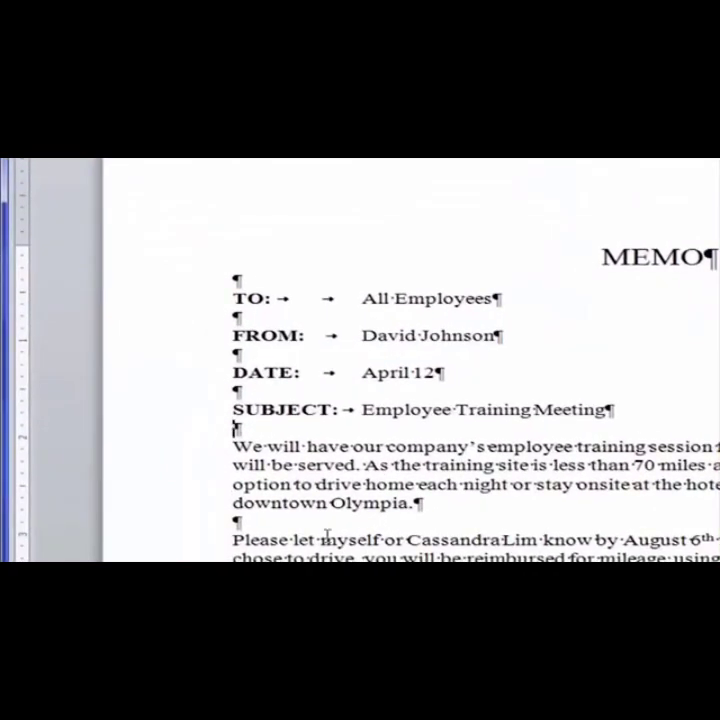
key("Return")
key("Return")
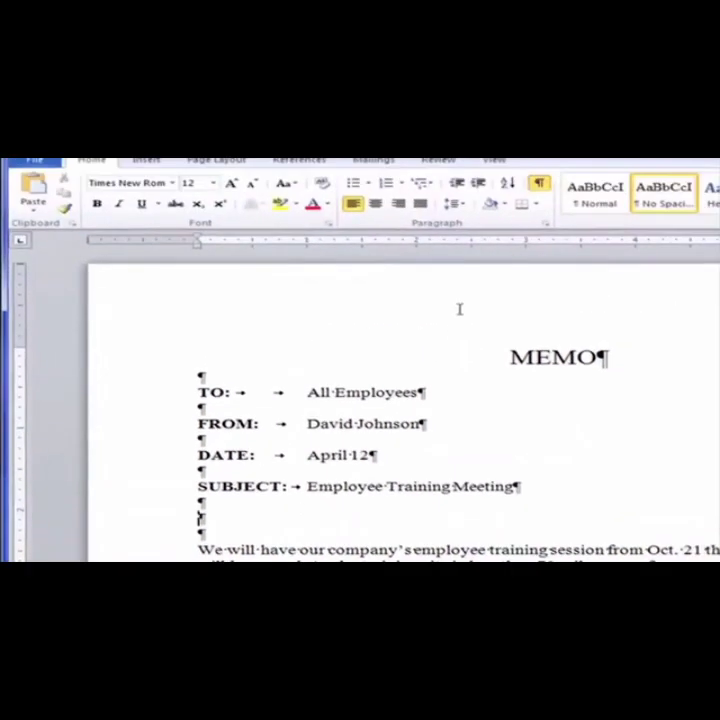
Apply a bottom border rule below the memo header and preview it without formatting marks
left_click(533, 206)
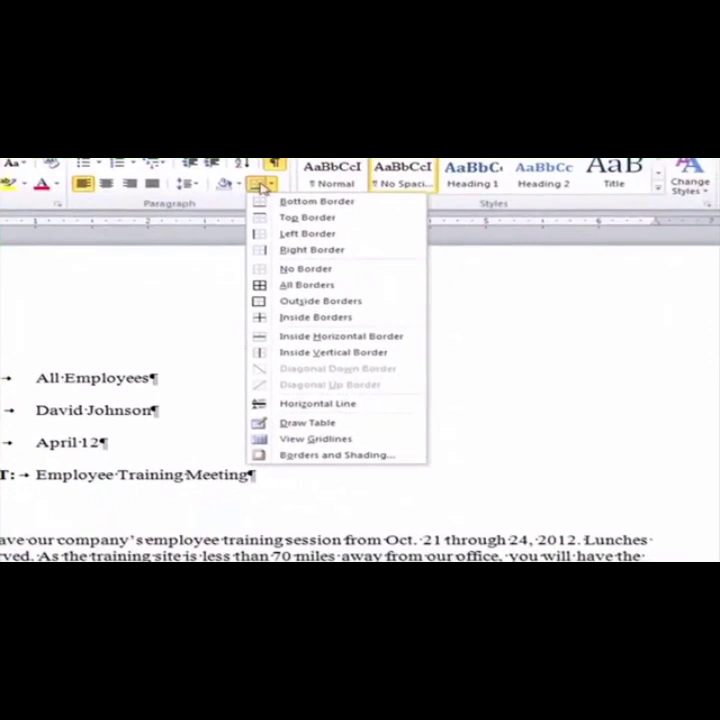
left_click(316, 404)
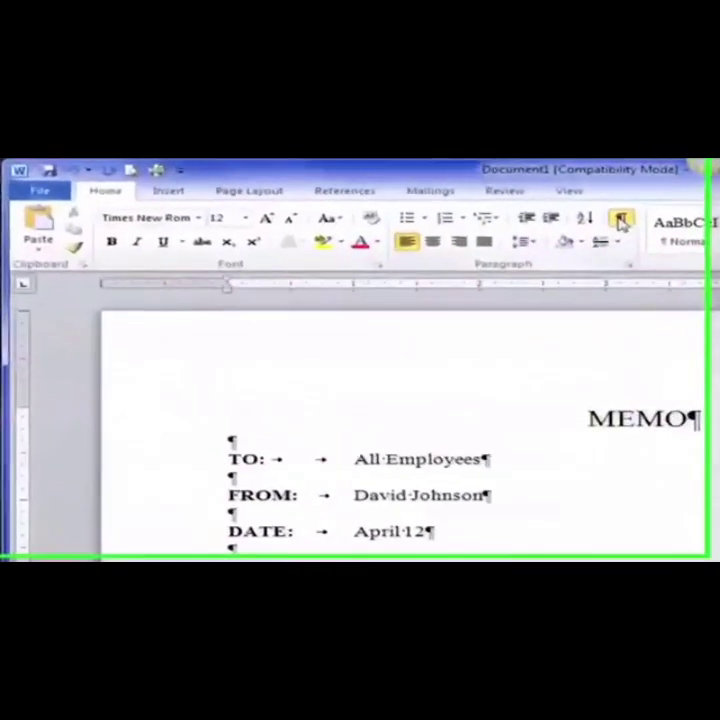
left_click(359, 193)
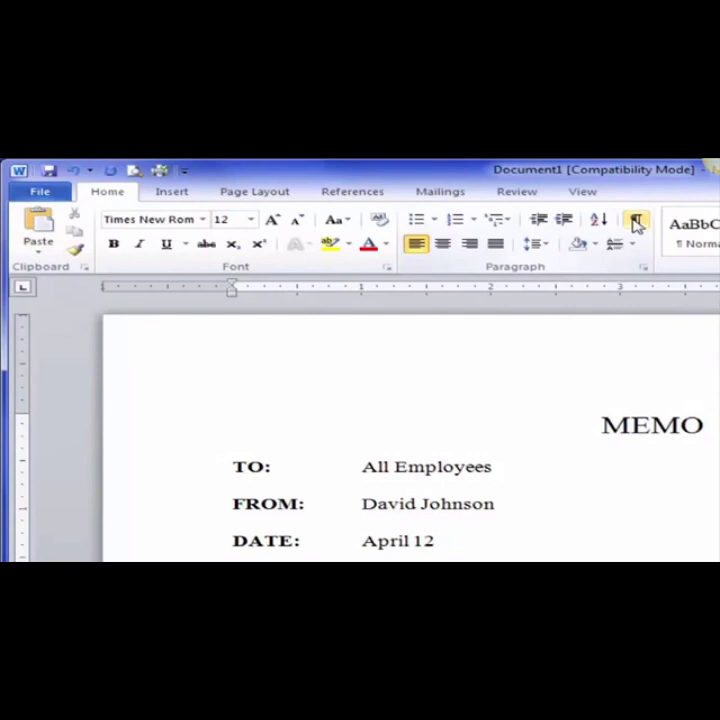
left_click(636, 222)
Delete the stray empty bordered line and put a Bottom Border rule just under SUBJECT
left_click(50, 490)
key("Delete")
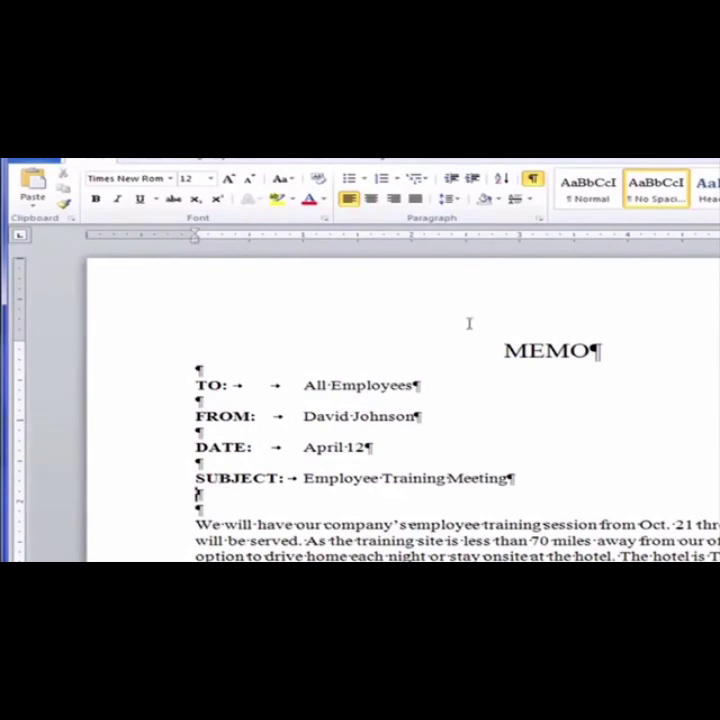
left_click(529, 200)
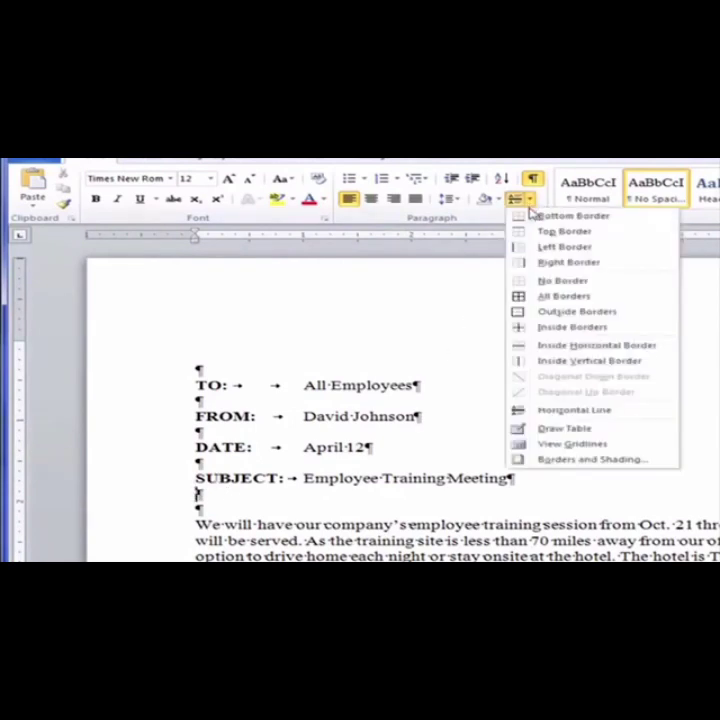
left_click(546, 220)
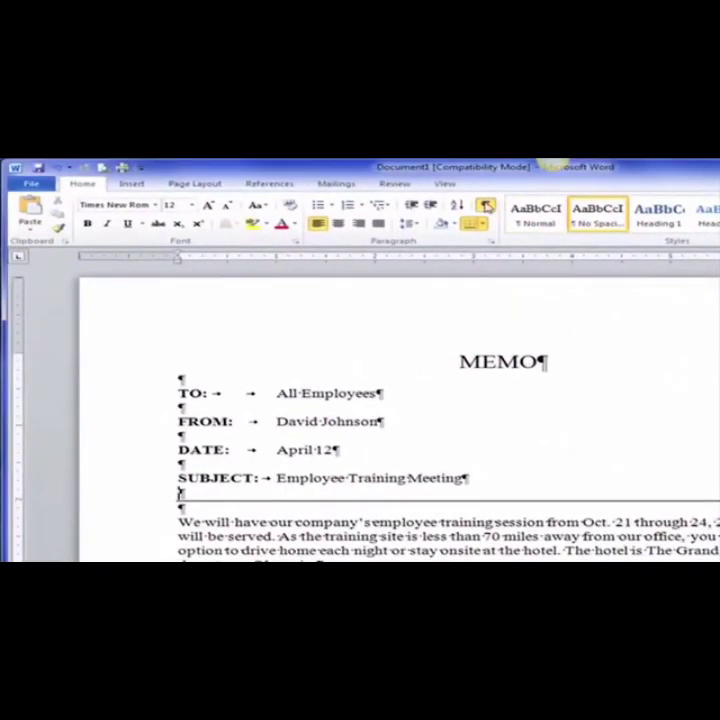
left_click(487, 206)
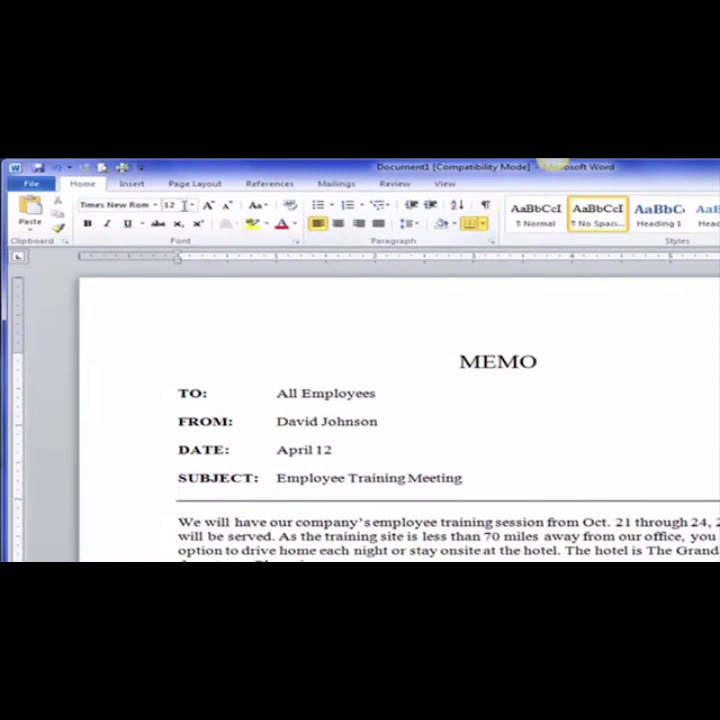
left_click(265, 207)
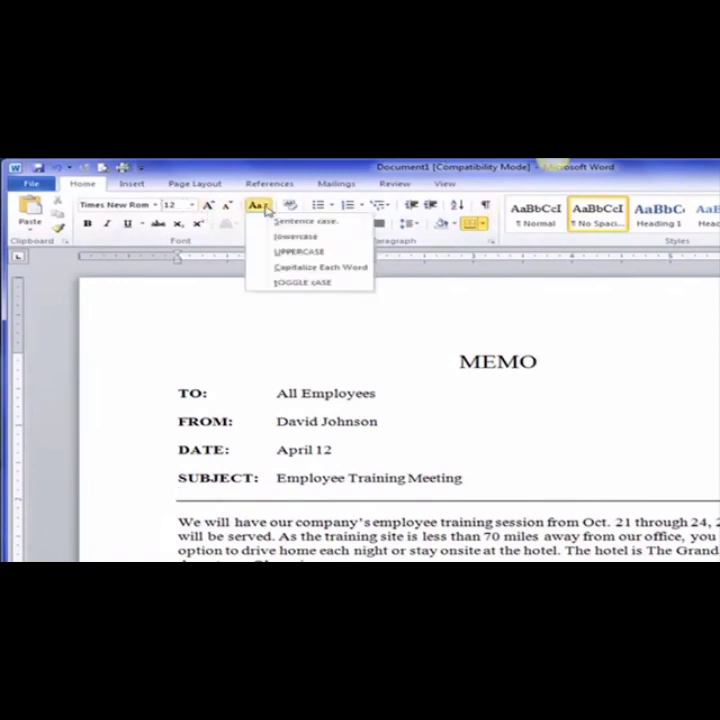
left_click(266, 208)
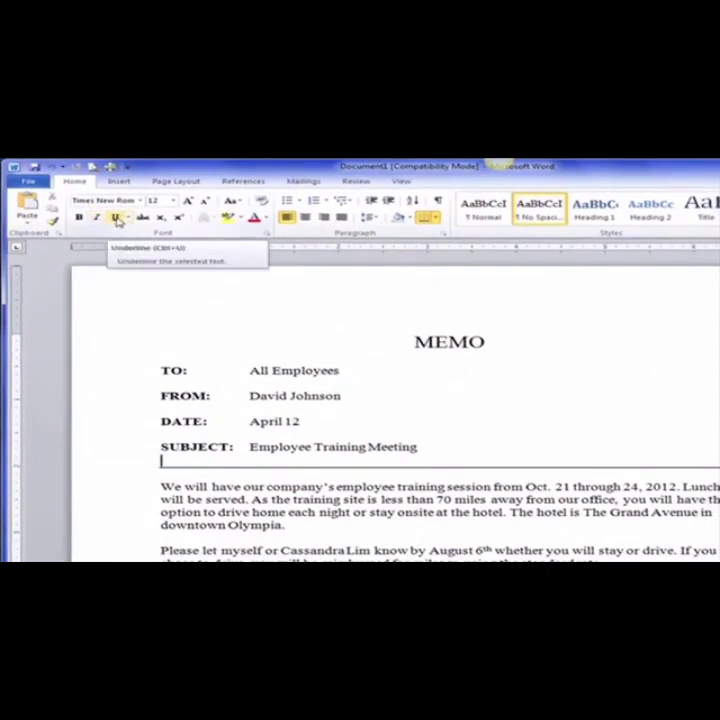
left_click(129, 452)
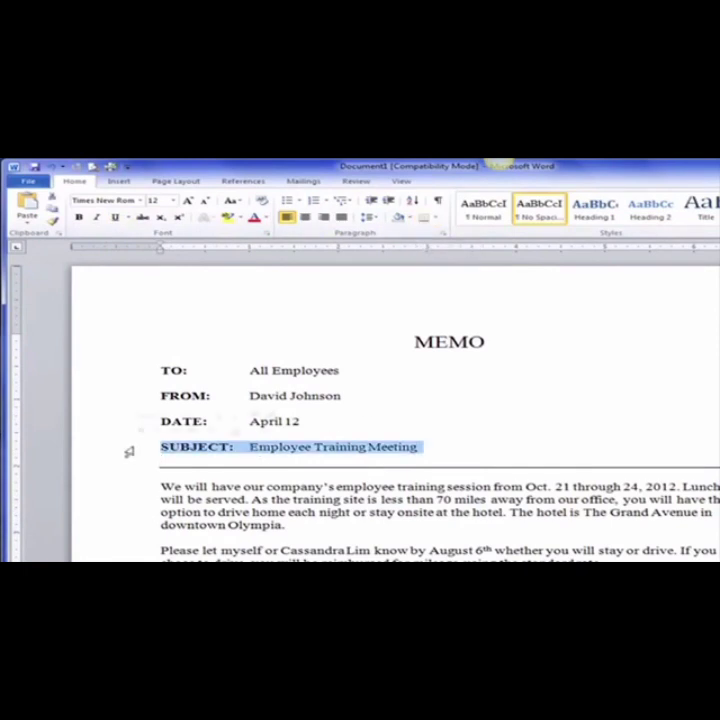
left_click(115, 219)
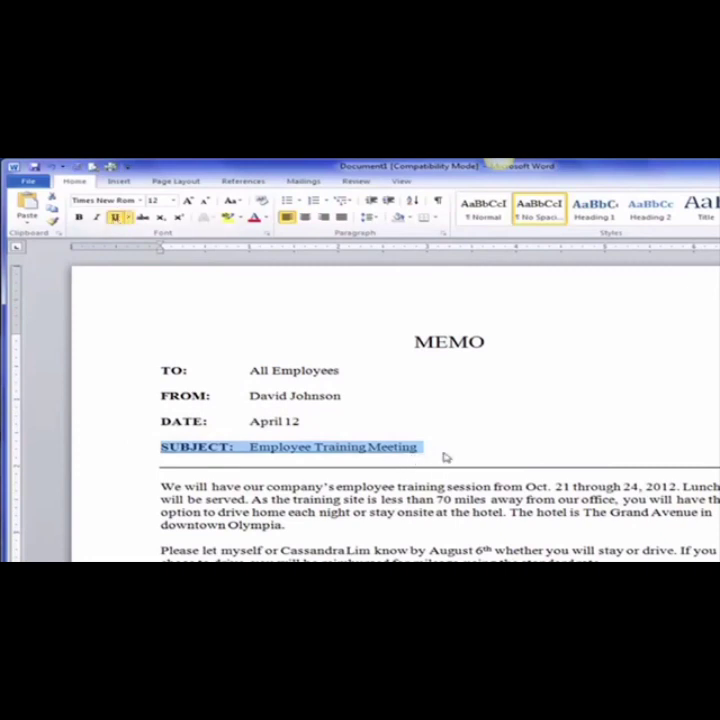
left_click(126, 466)
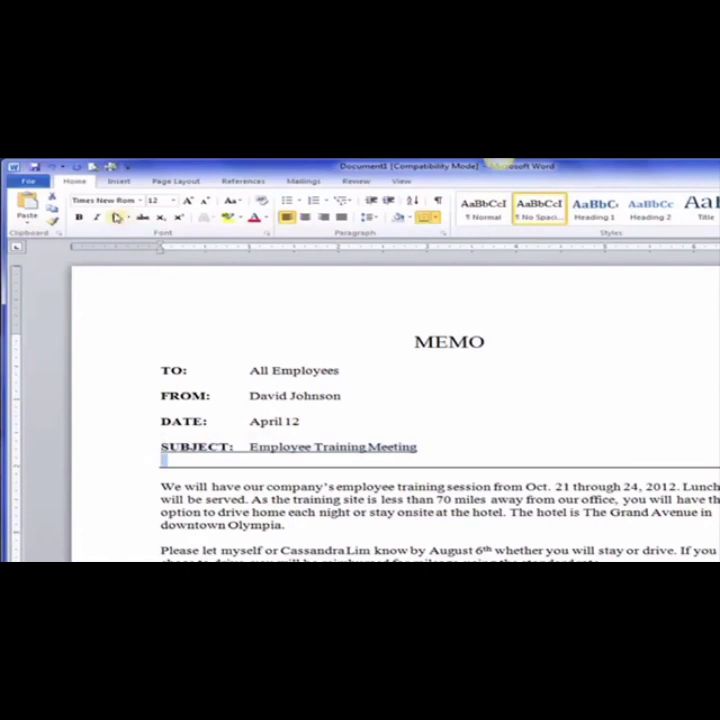
left_click(127, 507)
left_click(549, 502)
left_click(352, 192)
key("Return")
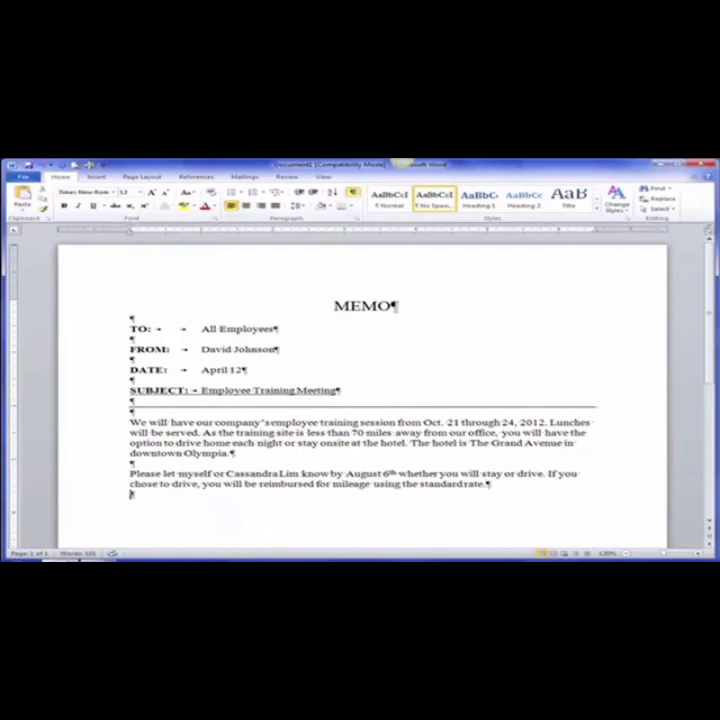
left_click(93, 205)
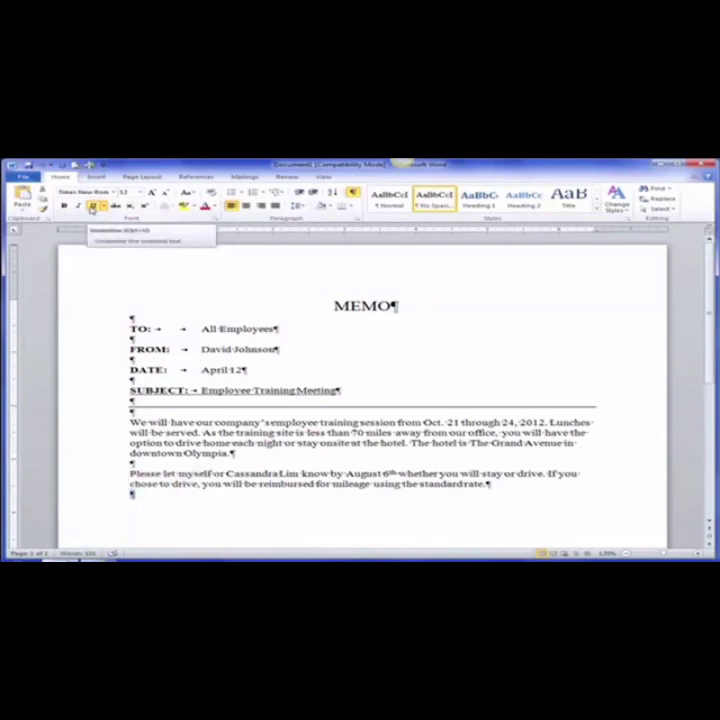
type("jjjjj")
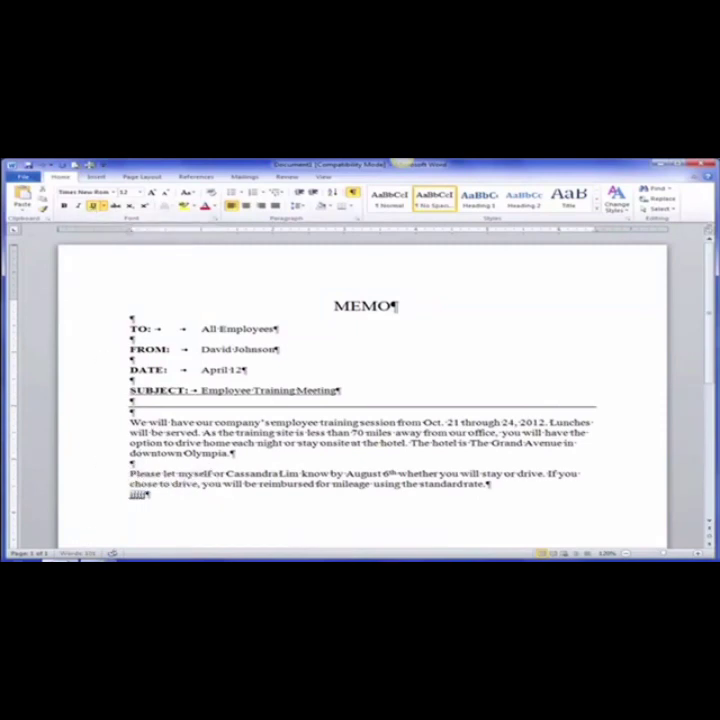
key("BackSpace")
key("BackSpace")
key("BackSpace")
key("BackSpace")
key("BackSpace")
key("BackSpace")
key("BackSpace")
key("BackSpace")
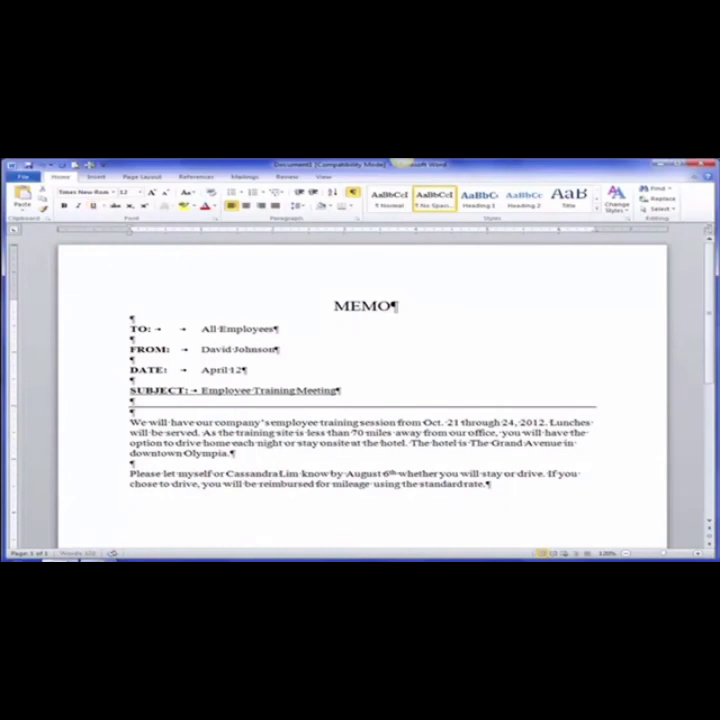
left_click(80, 392)
left_click(93, 206)
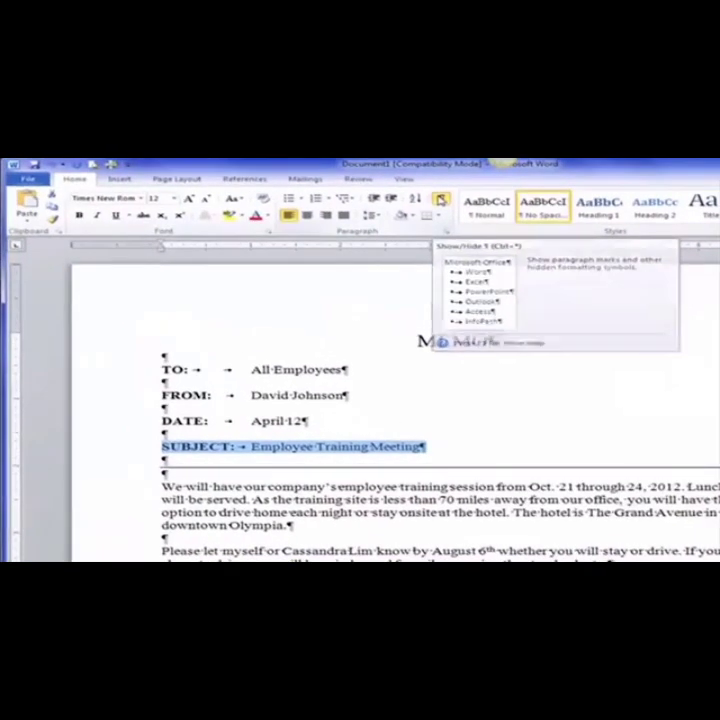
left_click(353, 193)
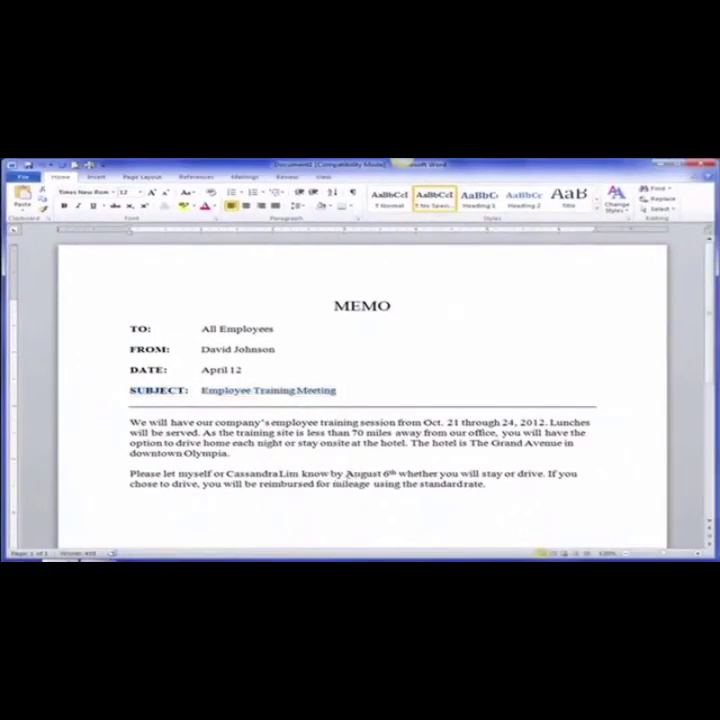
double_click(352, 475)
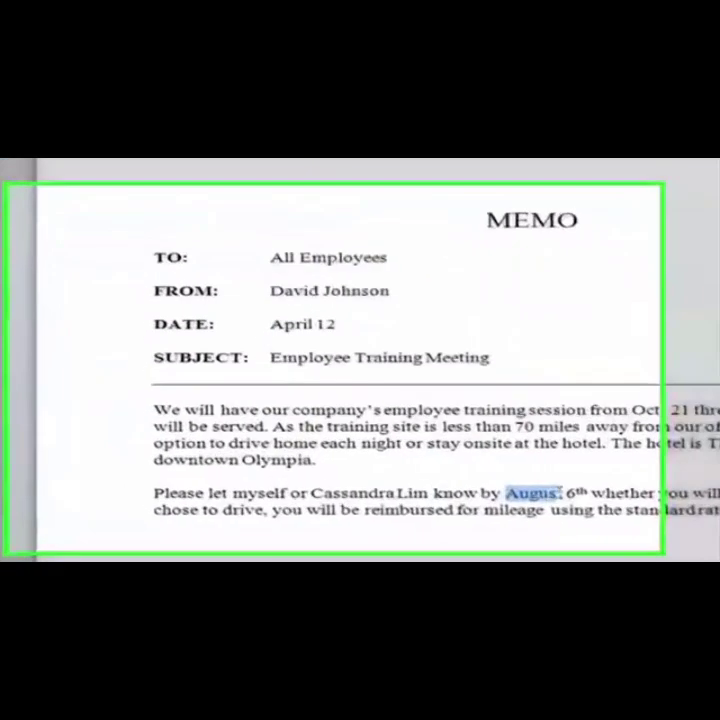
left_click_drag(560, 492, 588, 498)
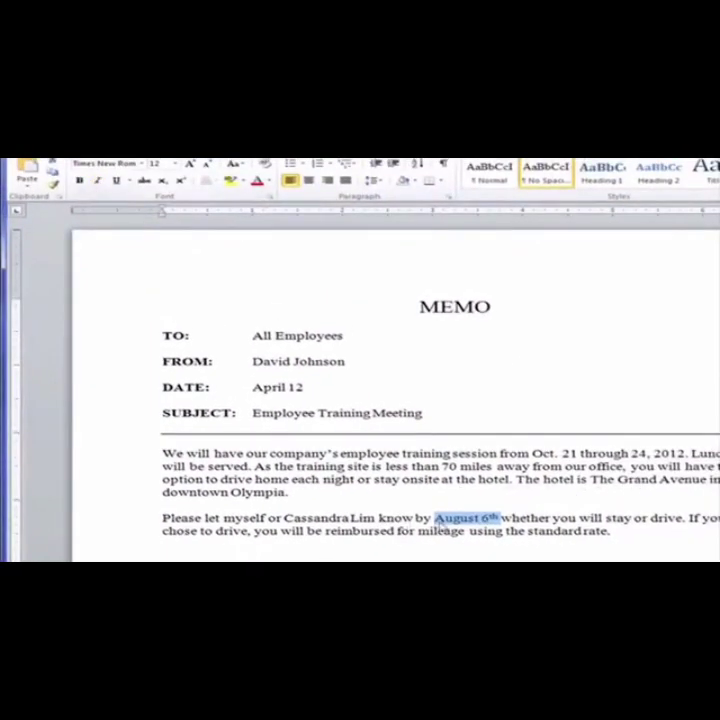
Make the date 'August 6th' bold and italic
left_click(435, 518)
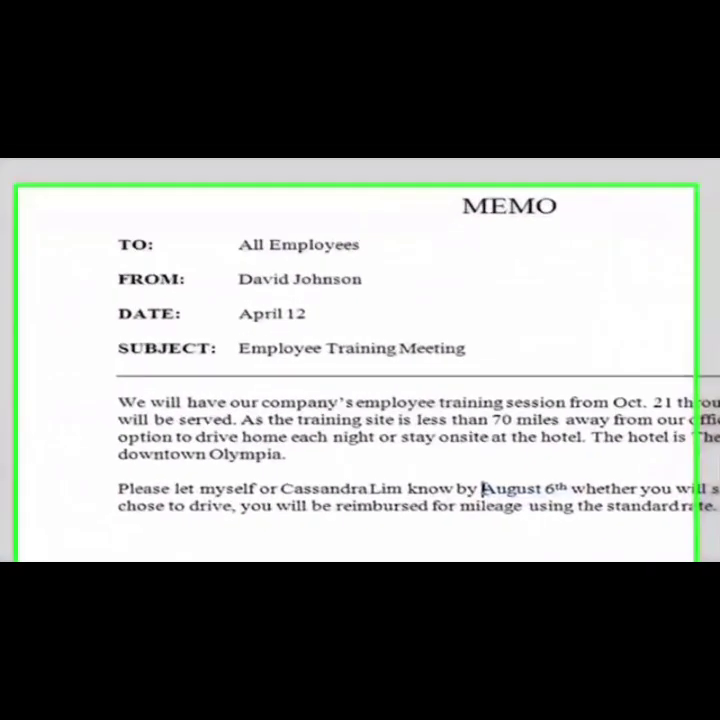
left_click_drag(481, 488, 570, 488)
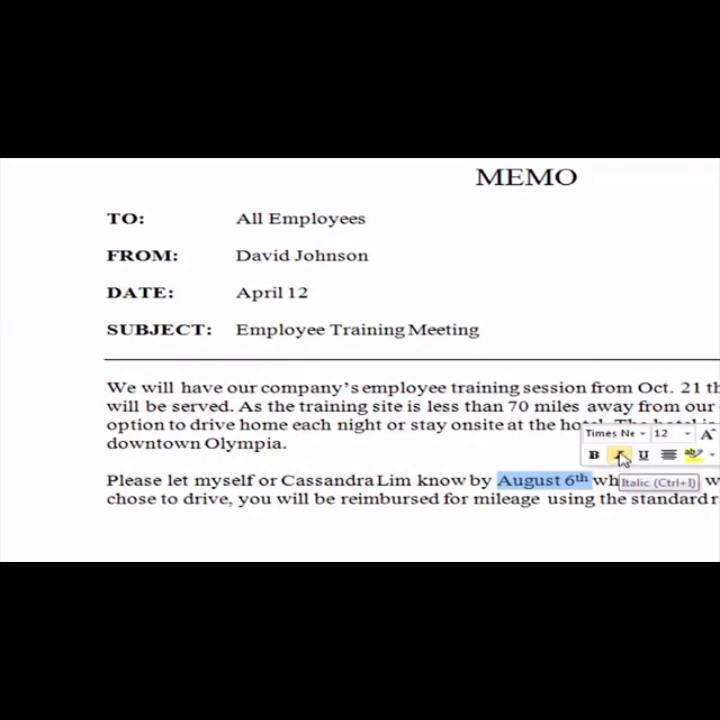
left_click(621, 456)
left_click(594, 456)
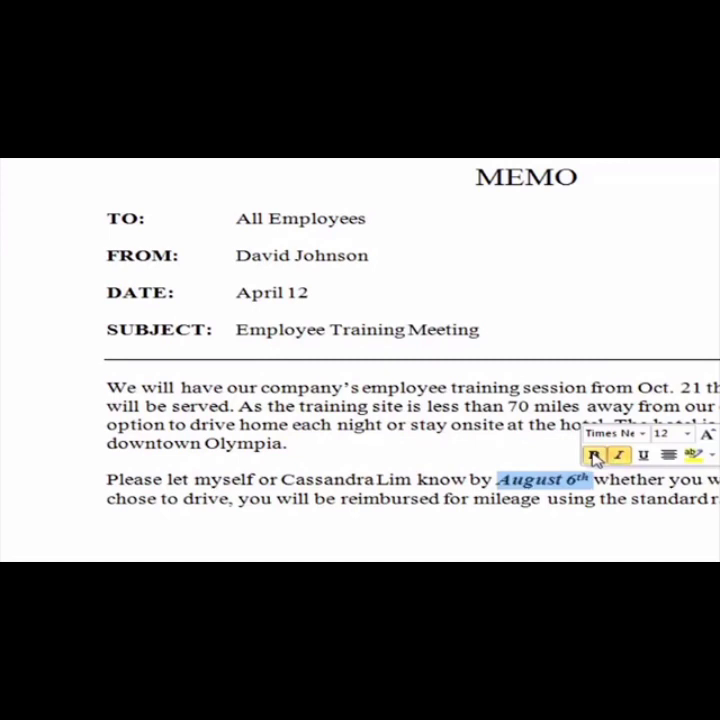
left_click_drag(632, 497, 719, 505)
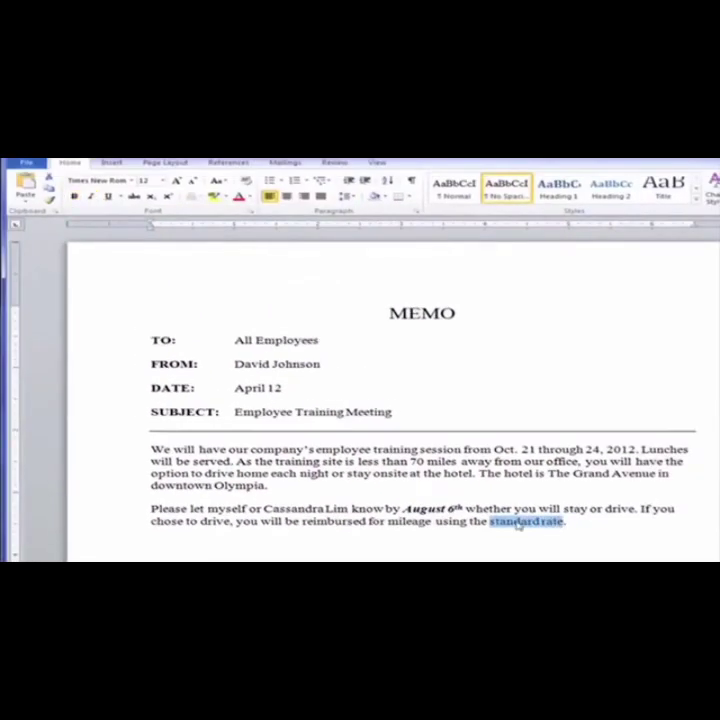
Underline the selected words 'standard rate' and deselect them
mouse_move(565, 512)
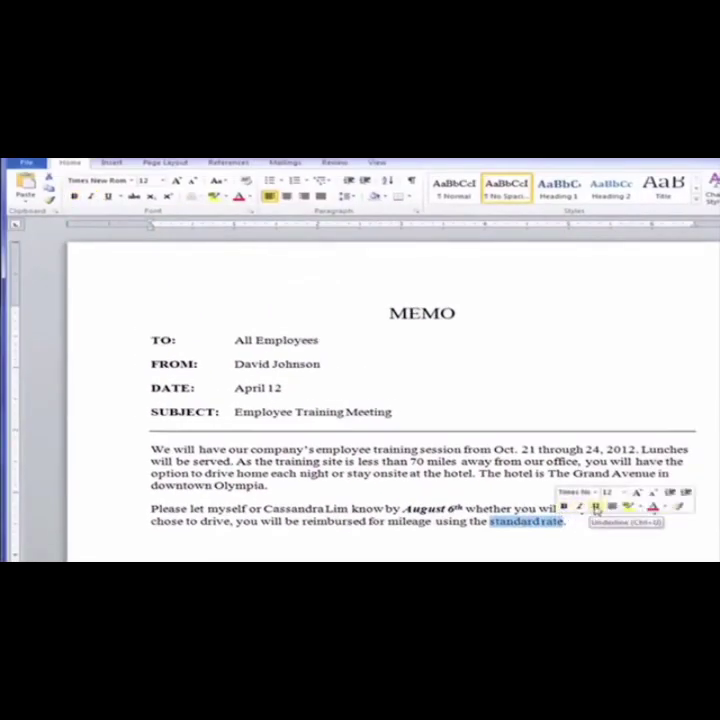
left_click(595, 508)
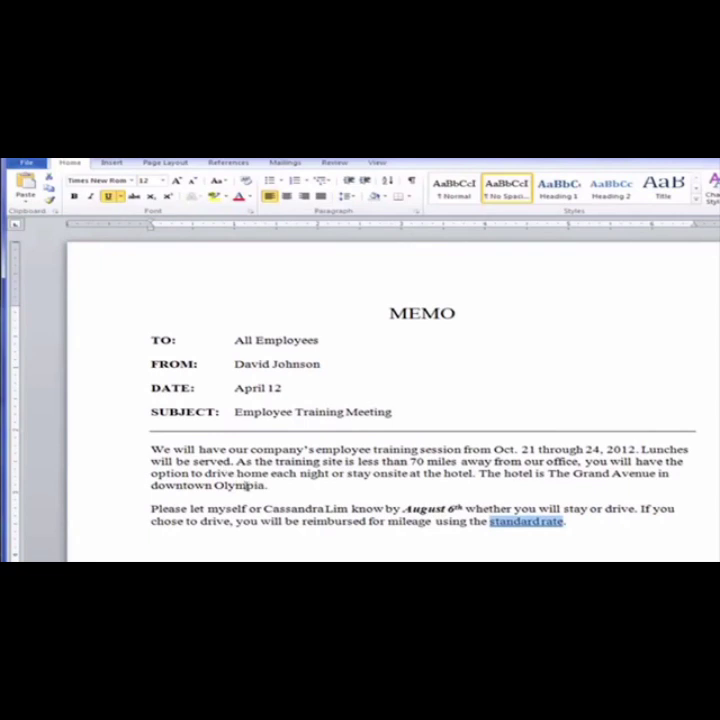
left_click(247, 485)
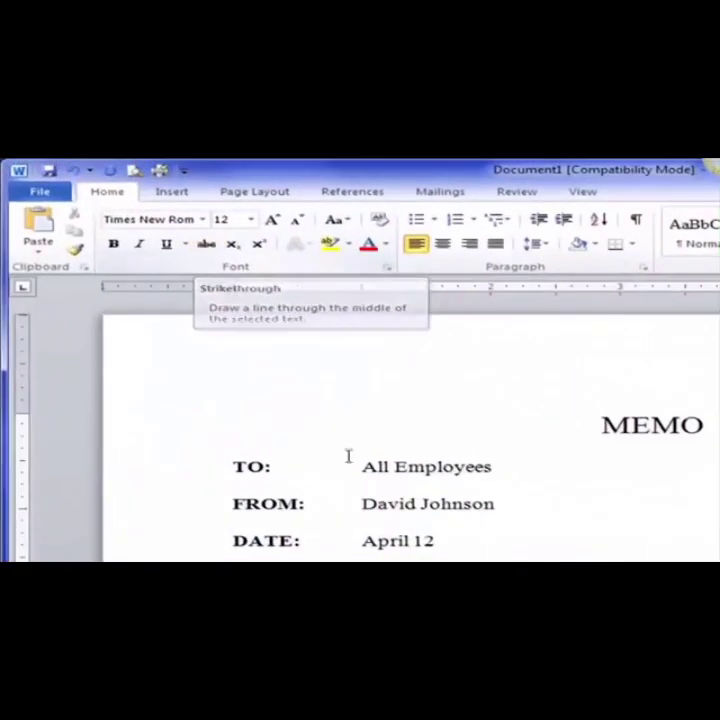
double_click(452, 466)
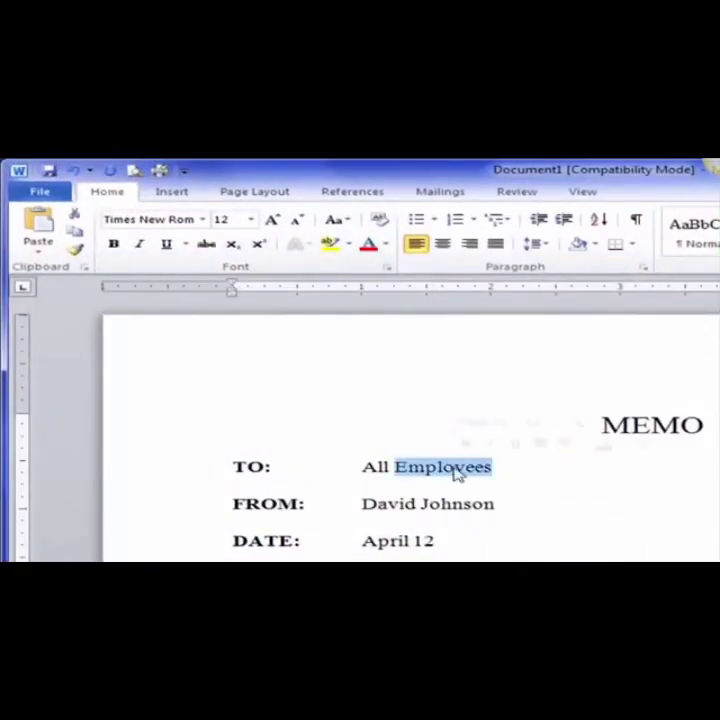
left_click(206, 245)
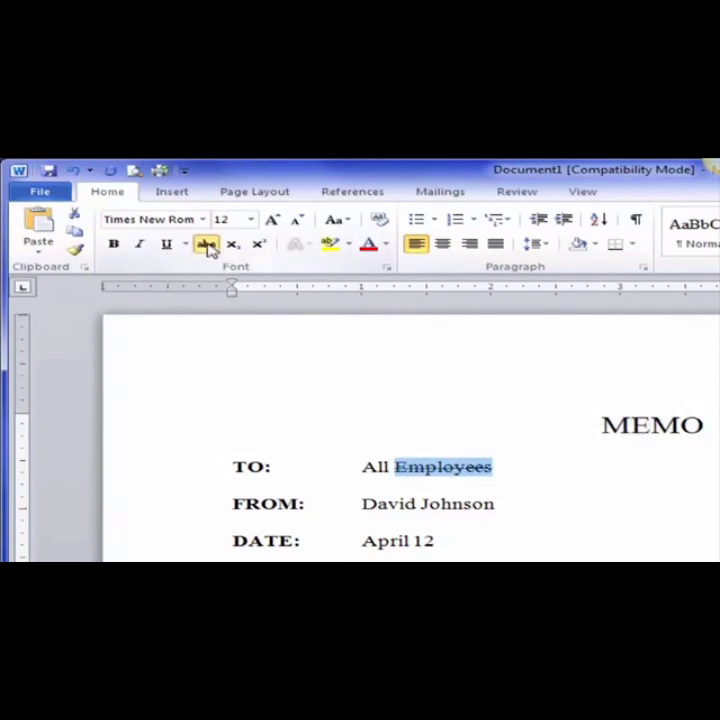
left_click(259, 246)
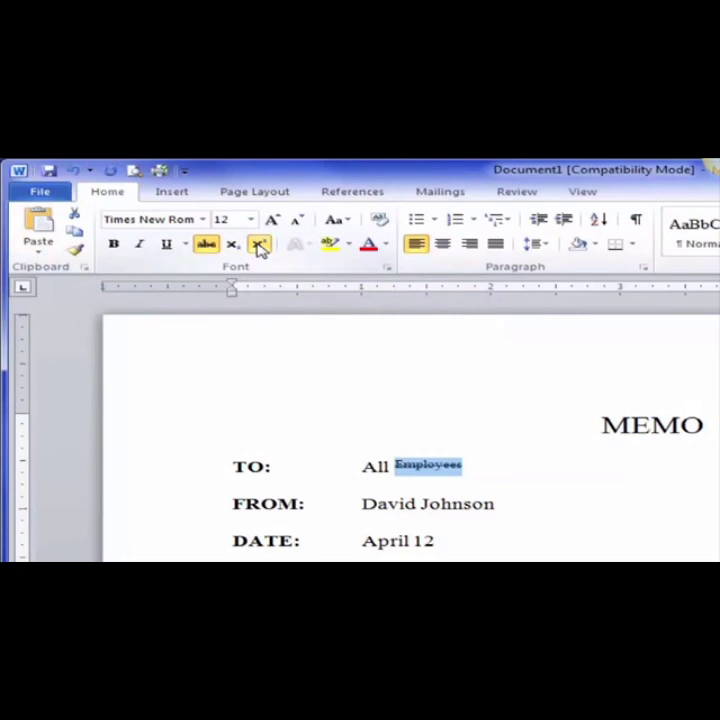
left_click(234, 248)
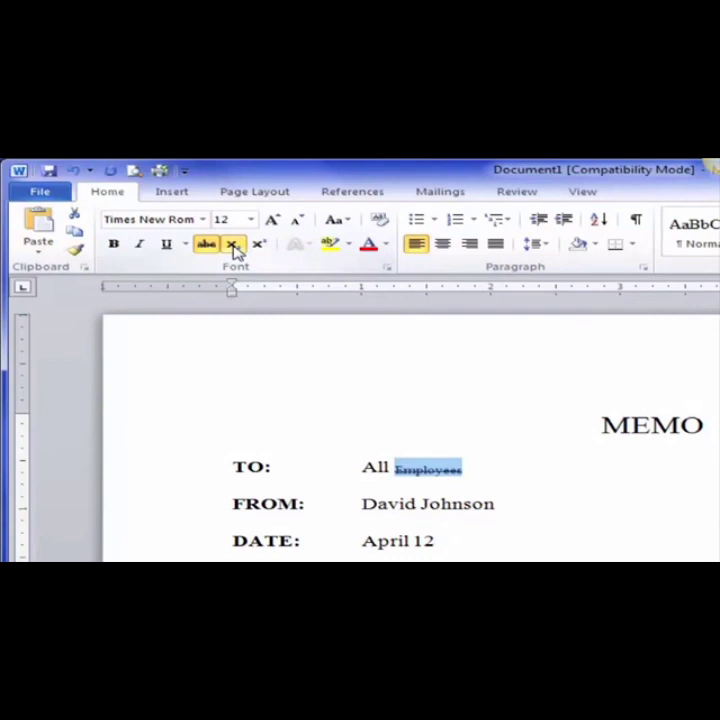
left_click(234, 248)
left_click(208, 245)
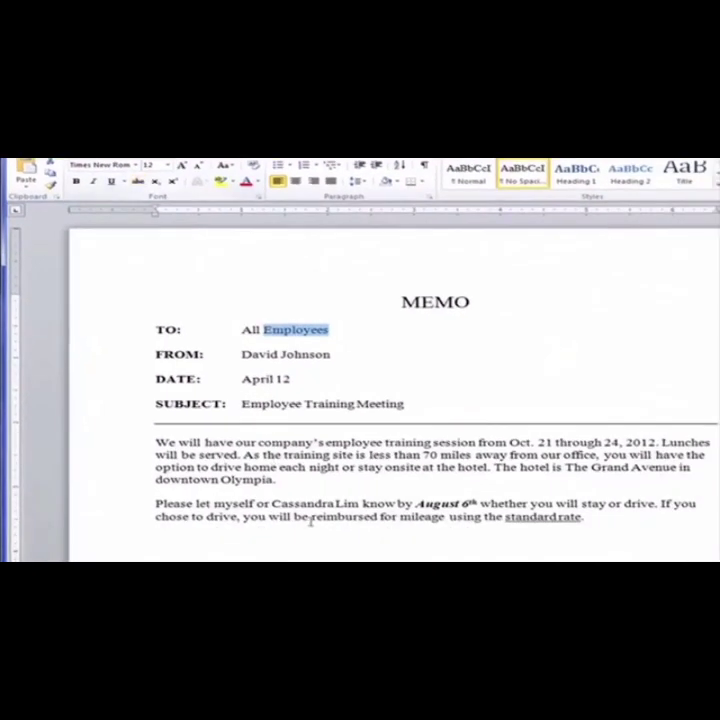
Add the lowercase initials 'cw' on a new line below the last body paragraph
left_click(342, 503)
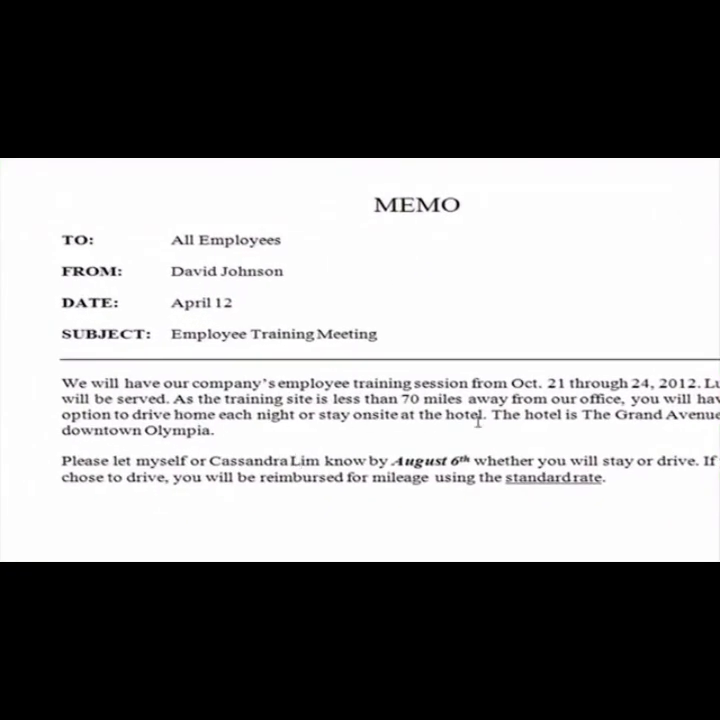
left_click(661, 482)
key("Return")
type("c")
type("cw")
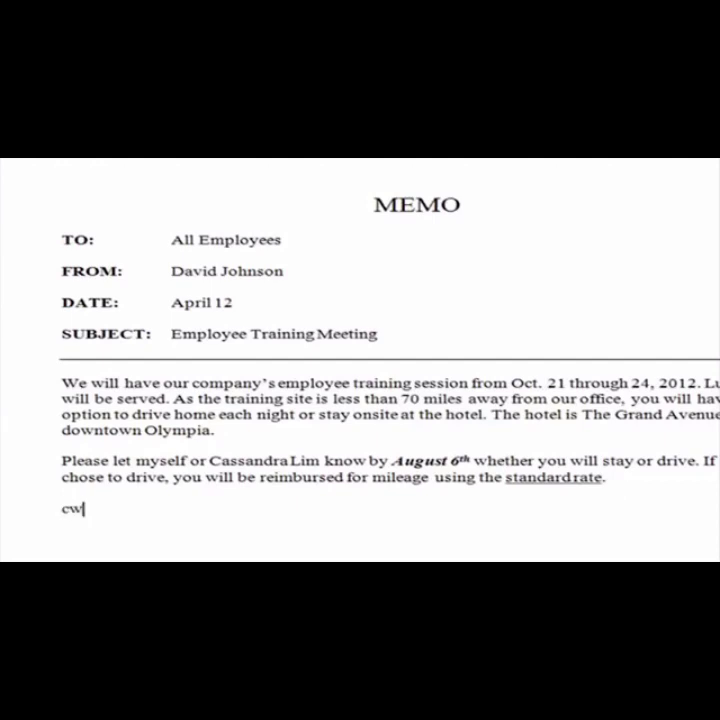
key("Return")
left_click_drag(76, 509, 63, 509)
type("c")
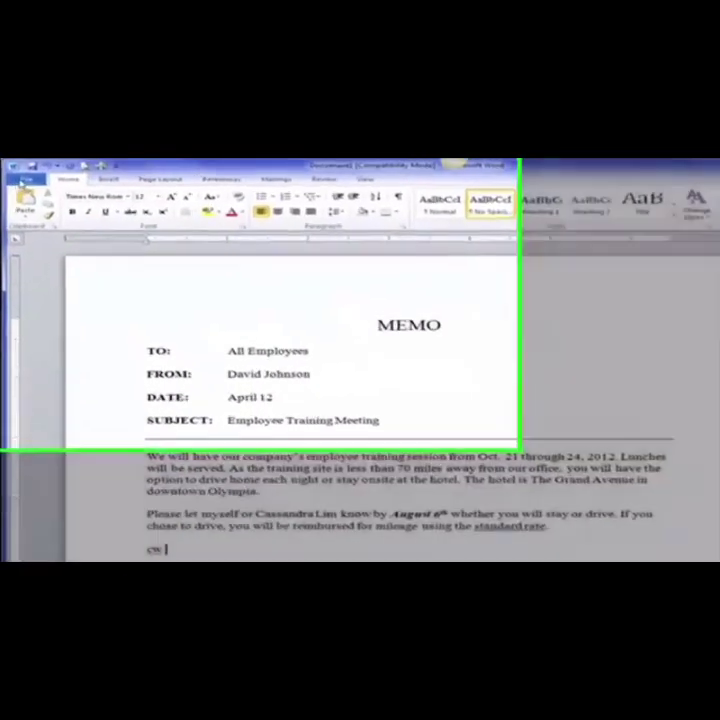
Open the Print screen and set the number of copies to 3
left_click(22, 177)
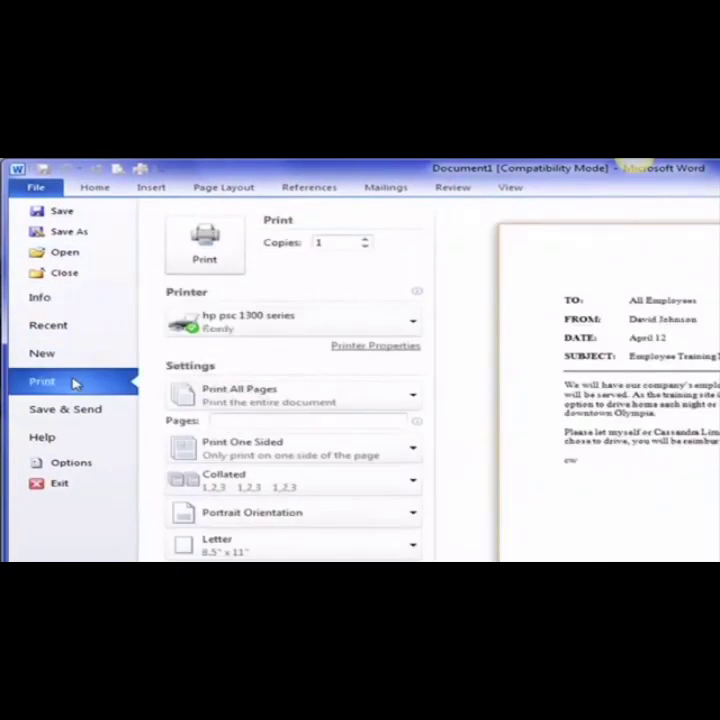
left_click(367, 241)
left_click(366, 240)
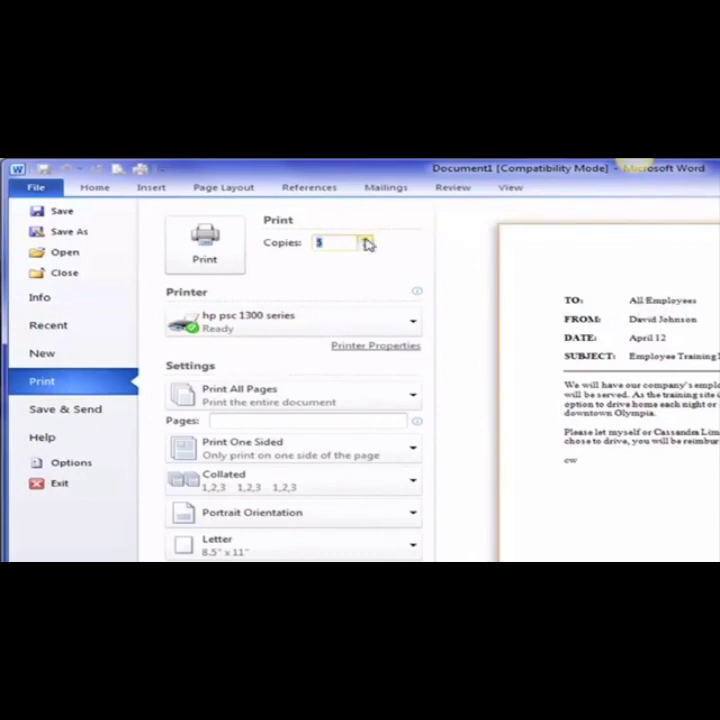
left_click(367, 241)
type("3")
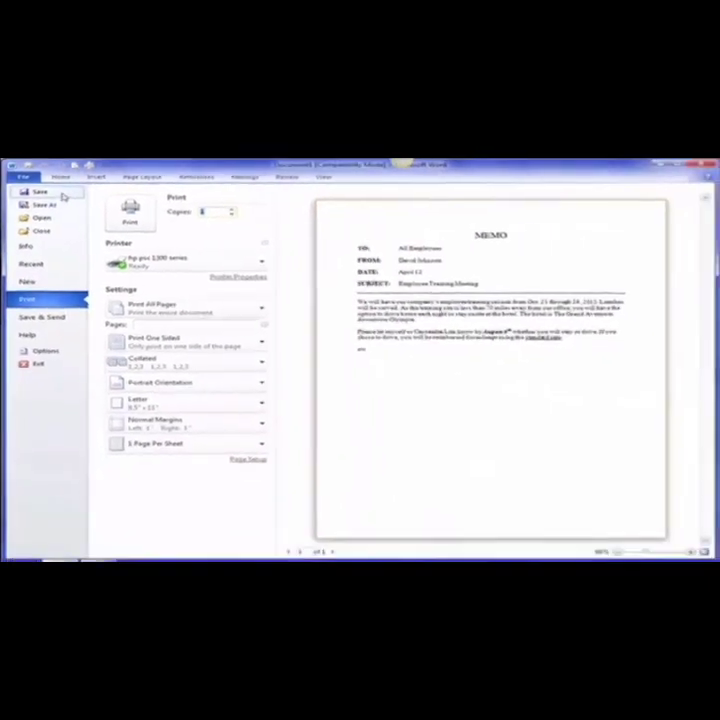
Save the memo to the Desktop with the file name 'MEMO Practice'
left_click(40, 192)
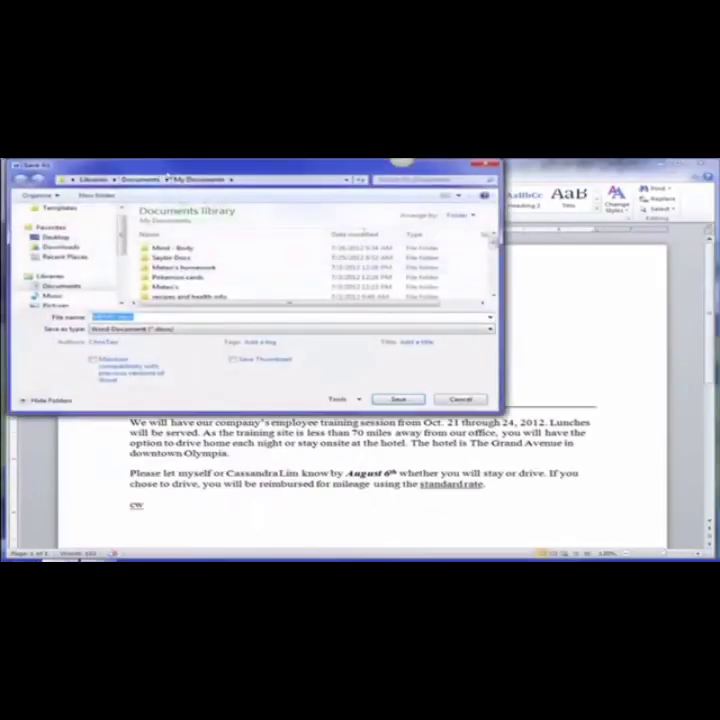
left_click_drag(163, 169, 323, 242)
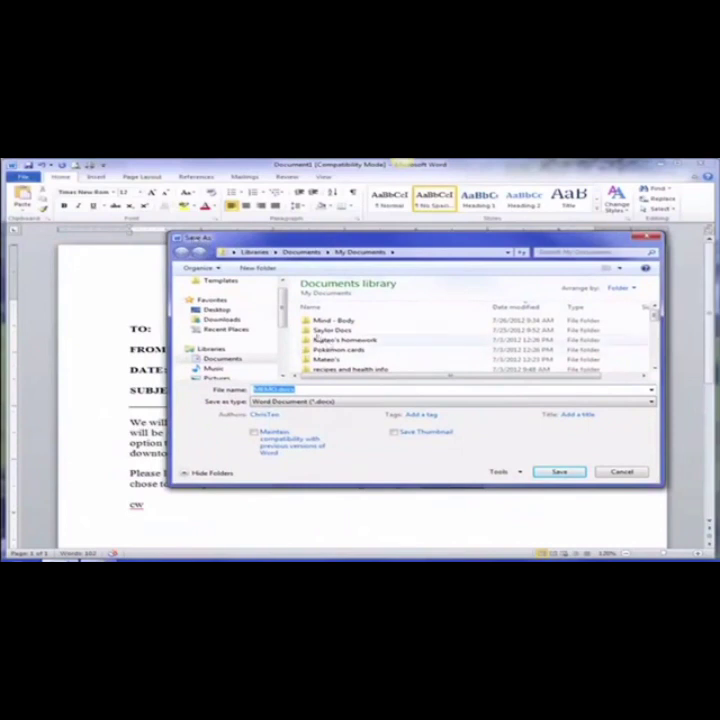
left_click(219, 313)
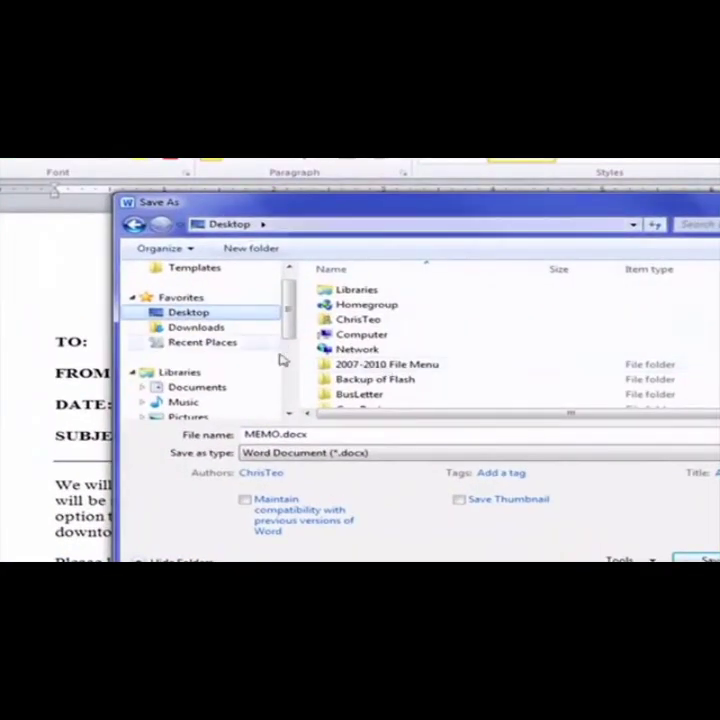
double_click(280, 435)
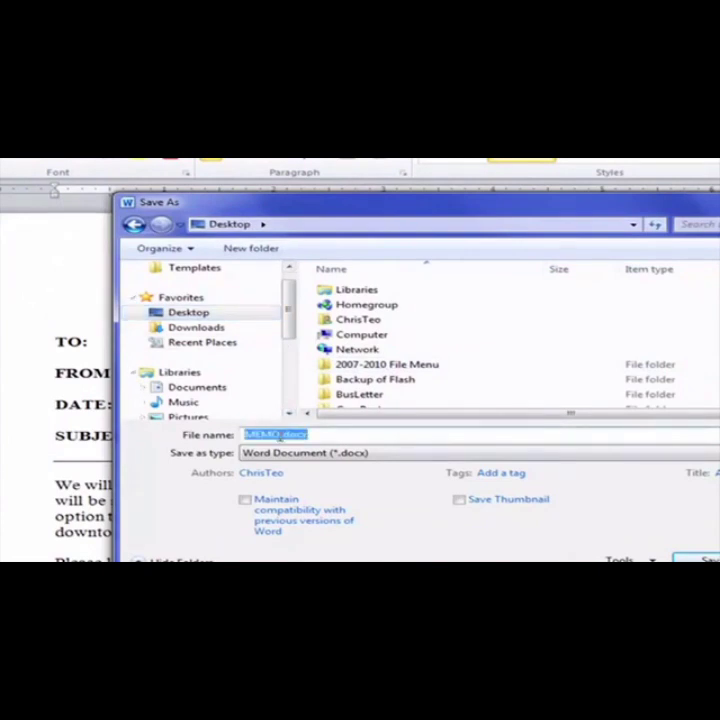
left_click(280, 436)
type("Pa")
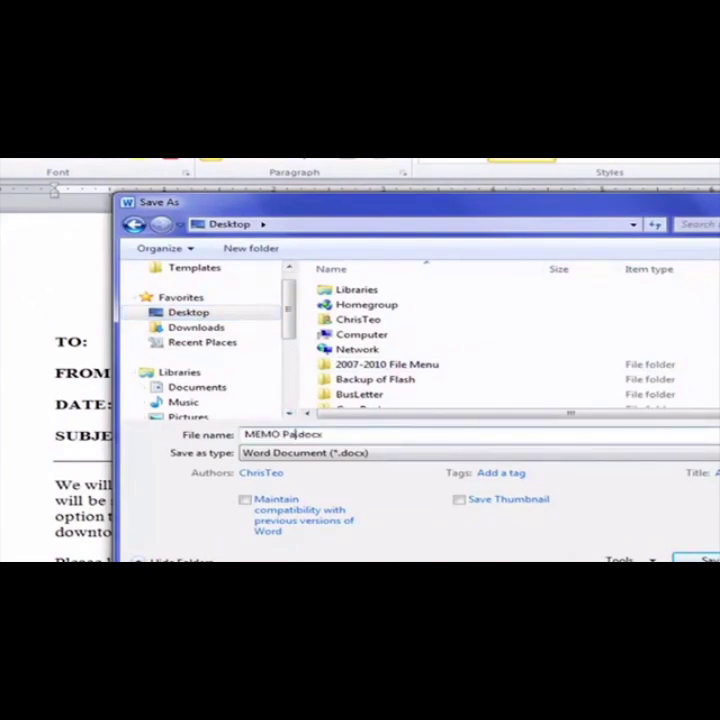
key("BackSpace")
type("ractice")
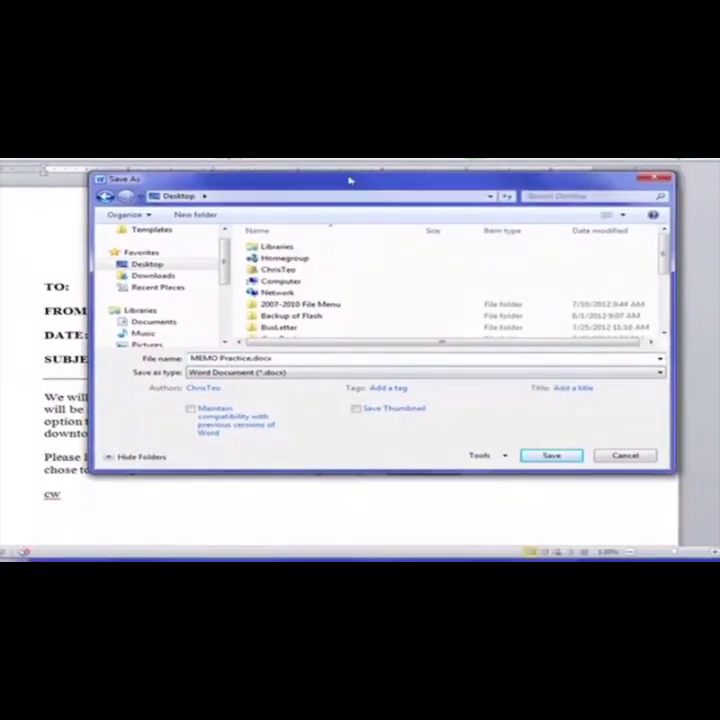
left_click_drag(436, 200, 381, 340)
left_click_drag(306, 293, 304, 294)
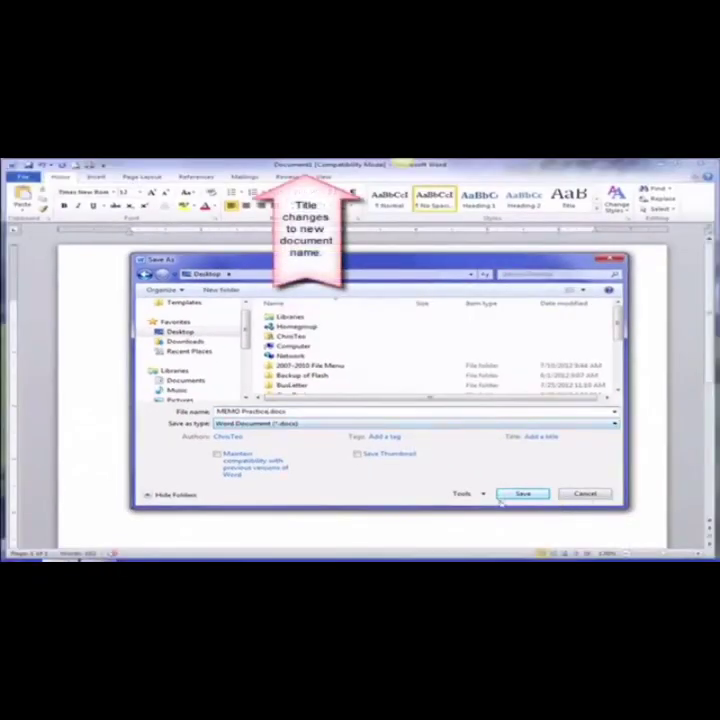
left_click(518, 494)
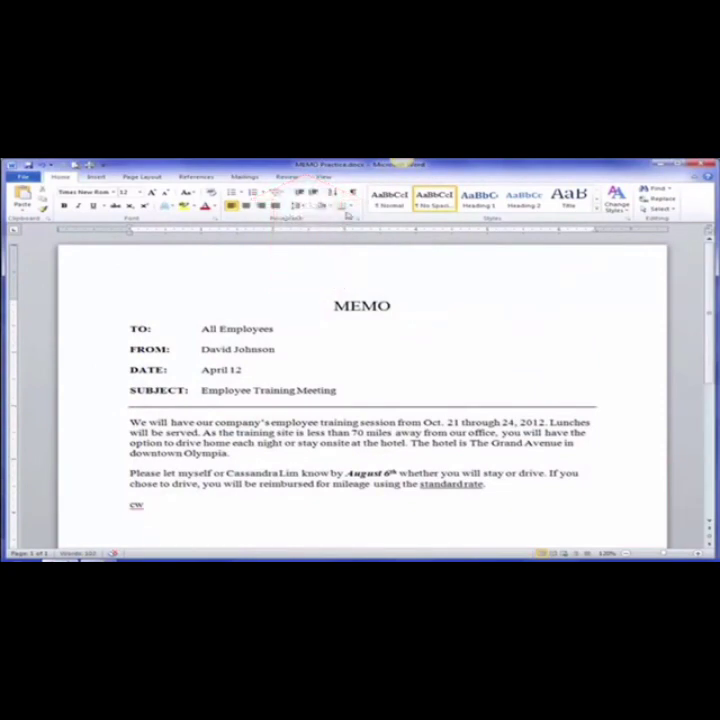
left_click(352, 206)
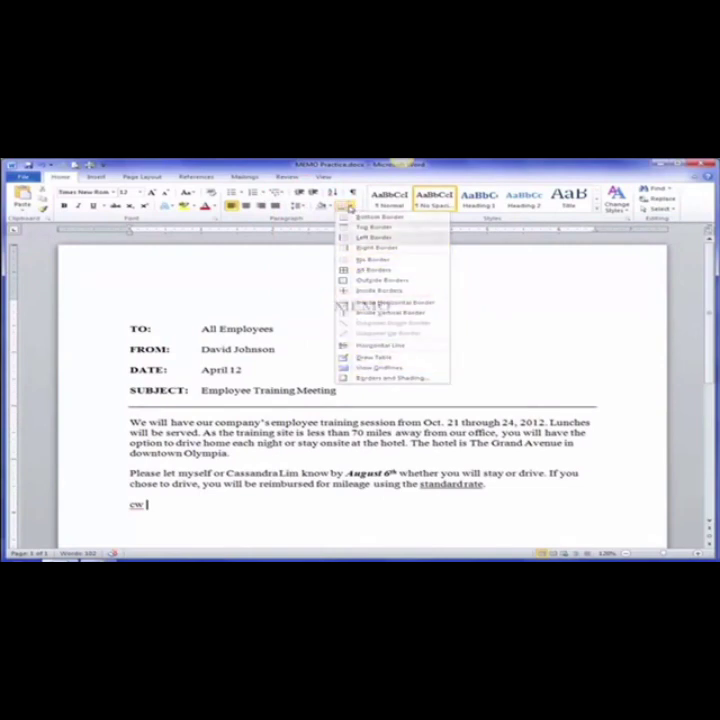
left_click(350, 206)
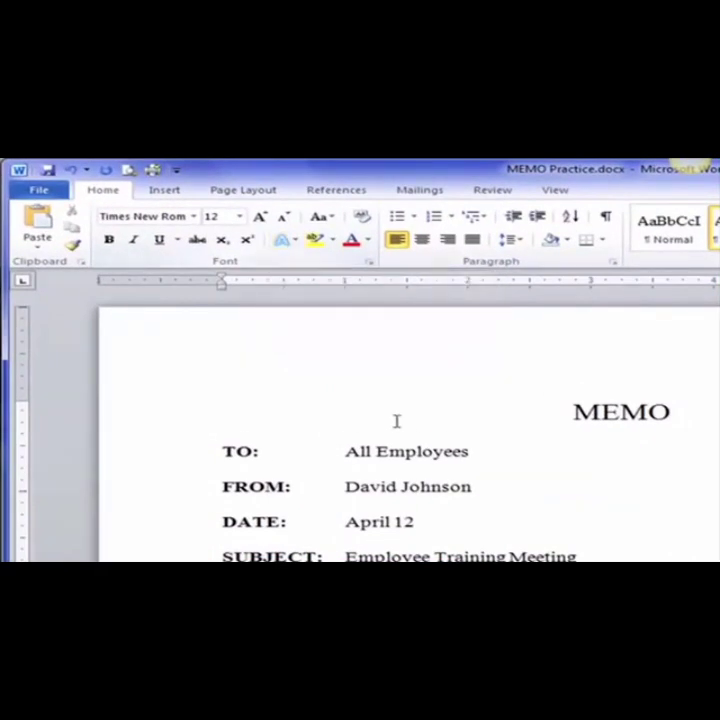
double_click(424, 452)
left_click(294, 243)
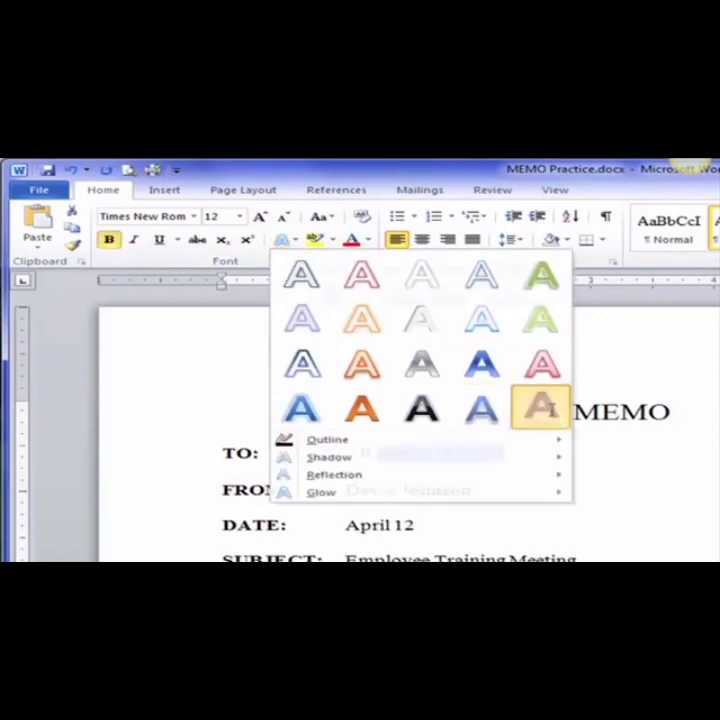
left_click(548, 412)
left_click(490, 490)
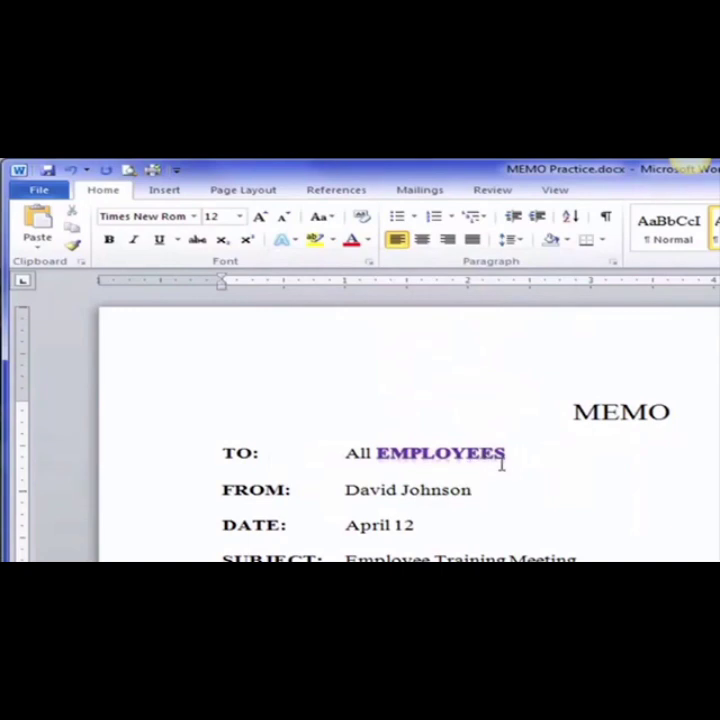
left_click(69, 168)
left_click(69, 168)
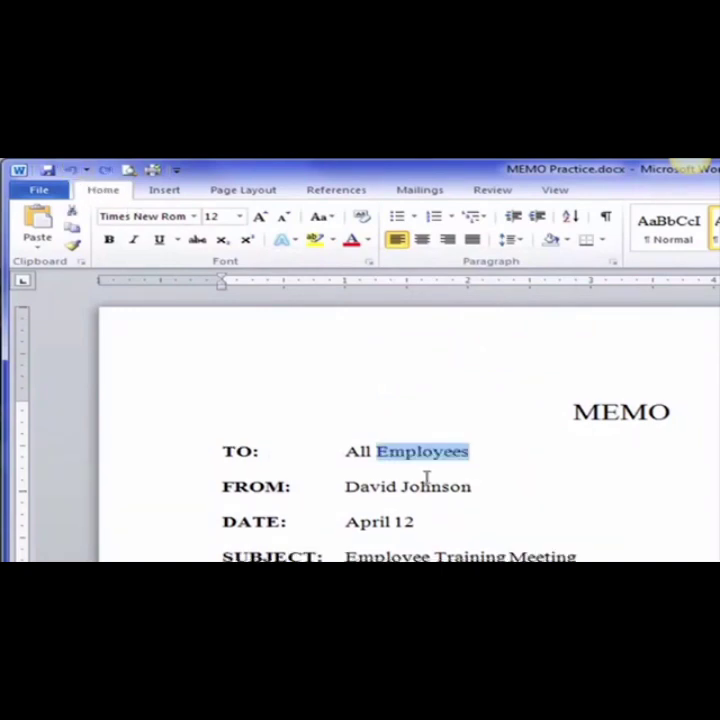
left_click(459, 487)
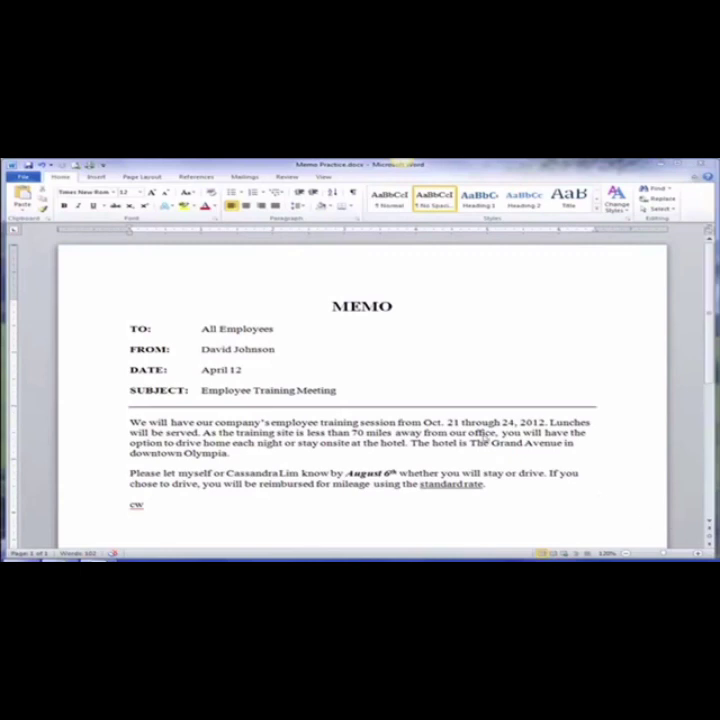
Add a 'CC:' line beneath SUBJECT listing the first copied recipient's full name
left_click(343, 393)
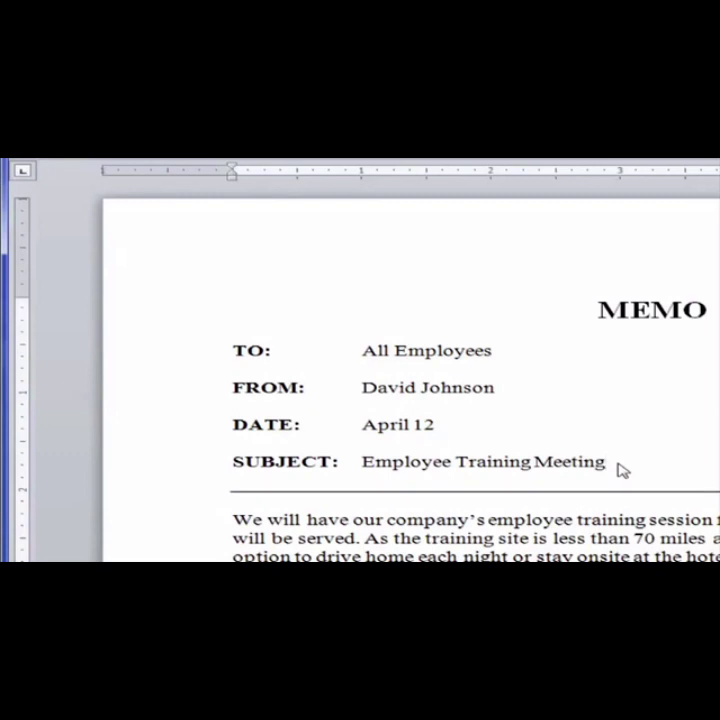
key("Return")
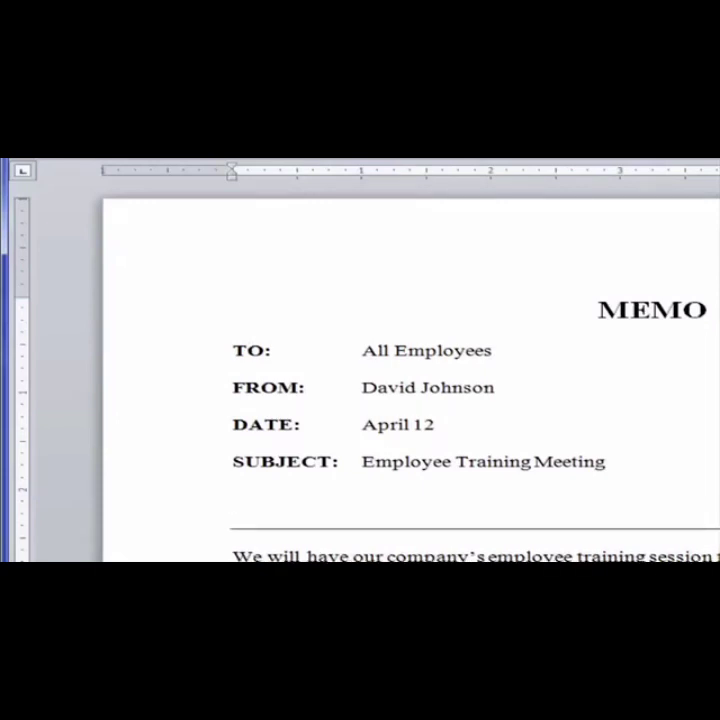
key("BackSpace")
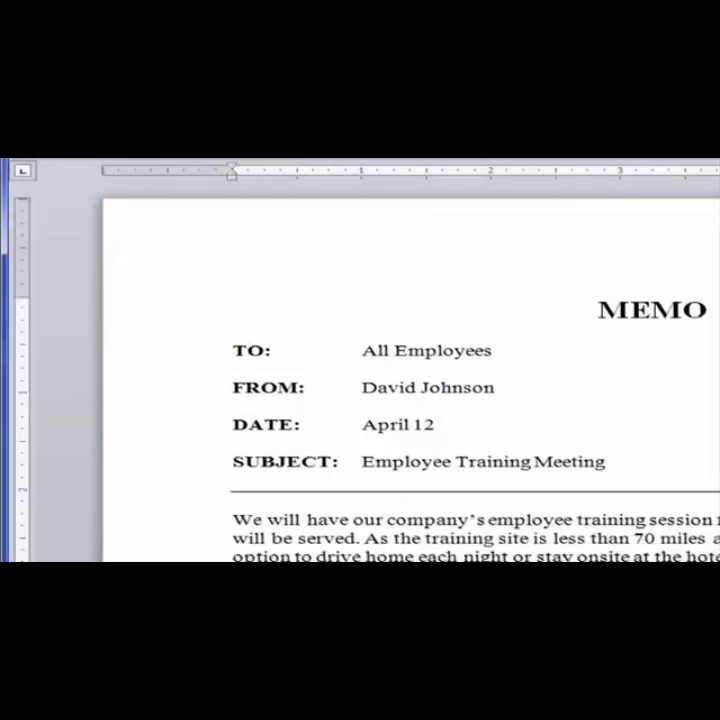
key("Return")
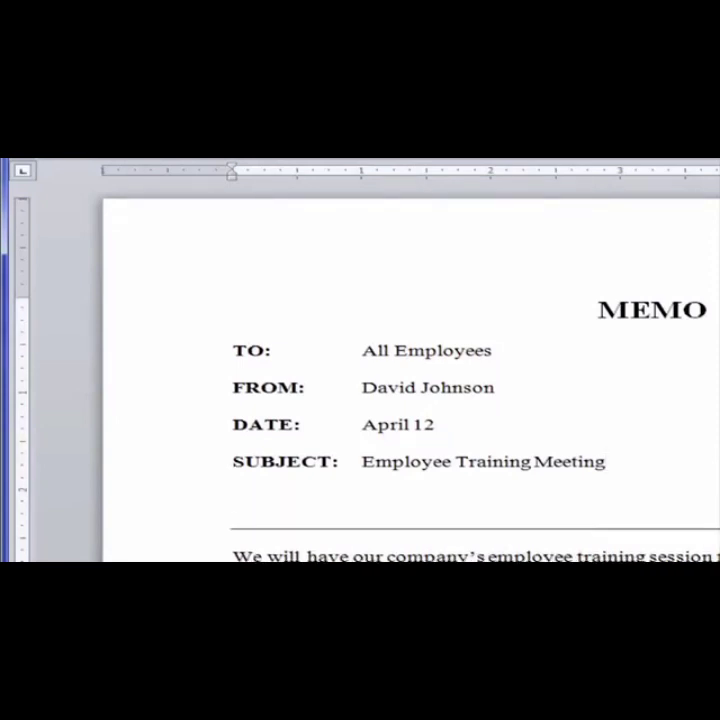
type("CC:")
type("Emily")
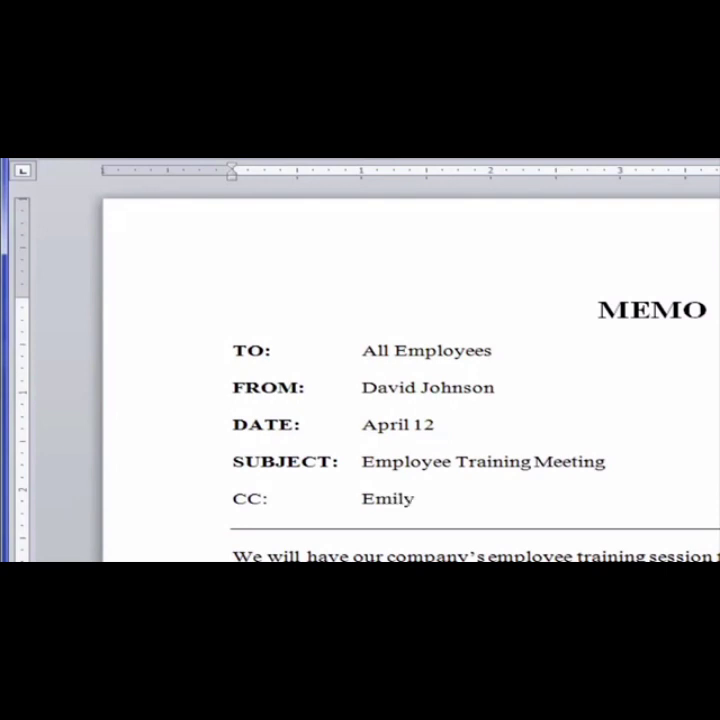
type(" Jon")
key("BackSpace")
type("hnson")
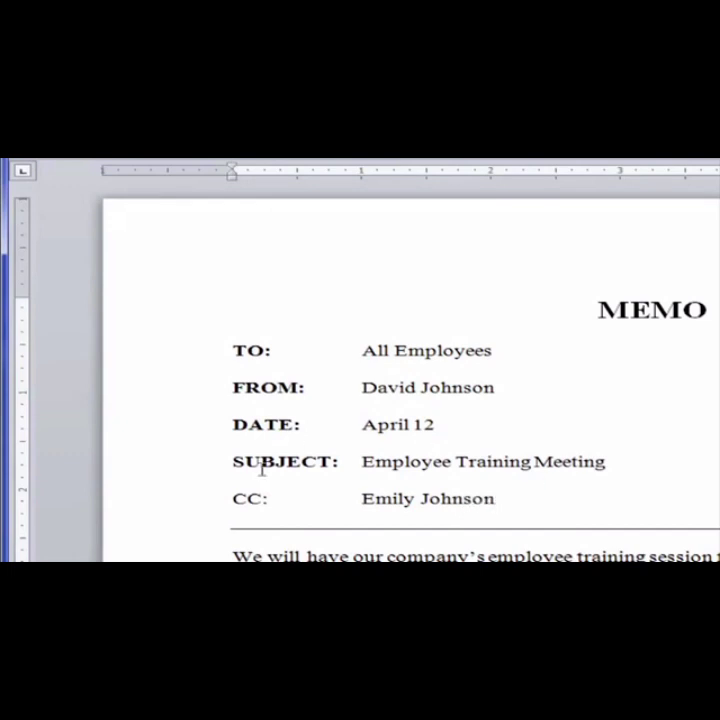
Append a comma and the second copied recipient's full name to the CC line
left_click_drag(233, 498, 267, 498)
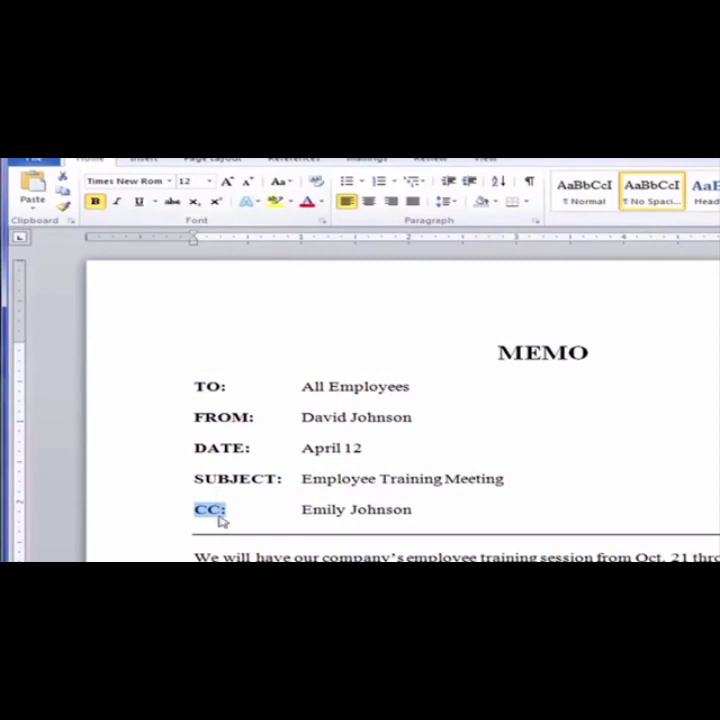
left_click(222, 512)
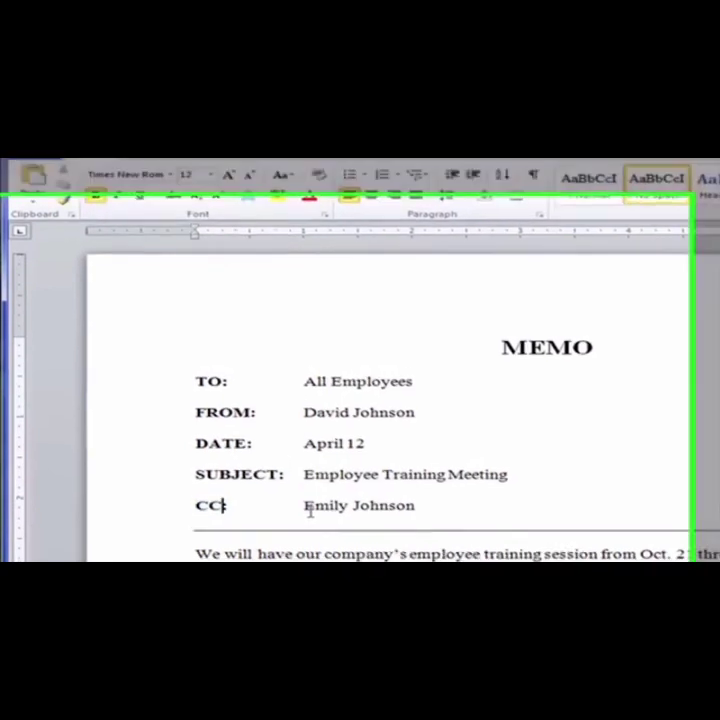
left_click(426, 512)
type(", Chris")
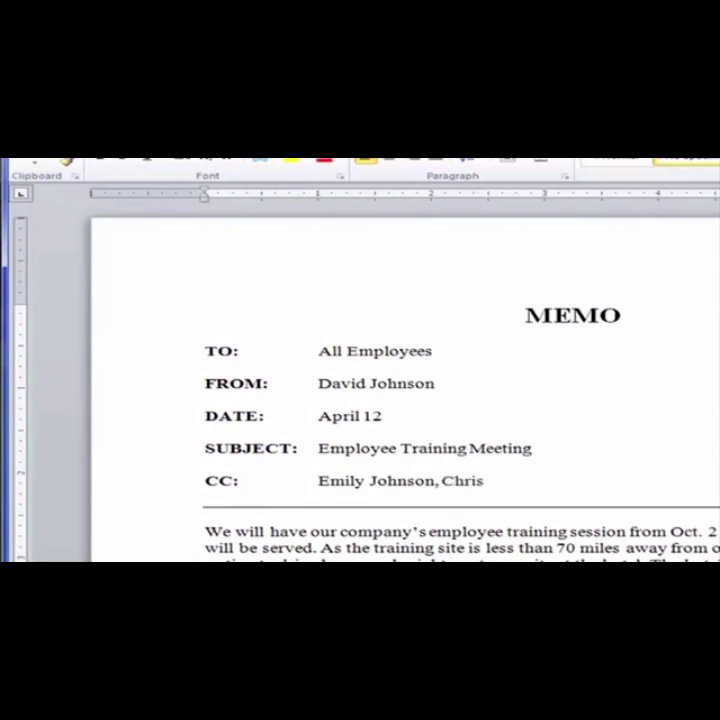
type(" Williams")
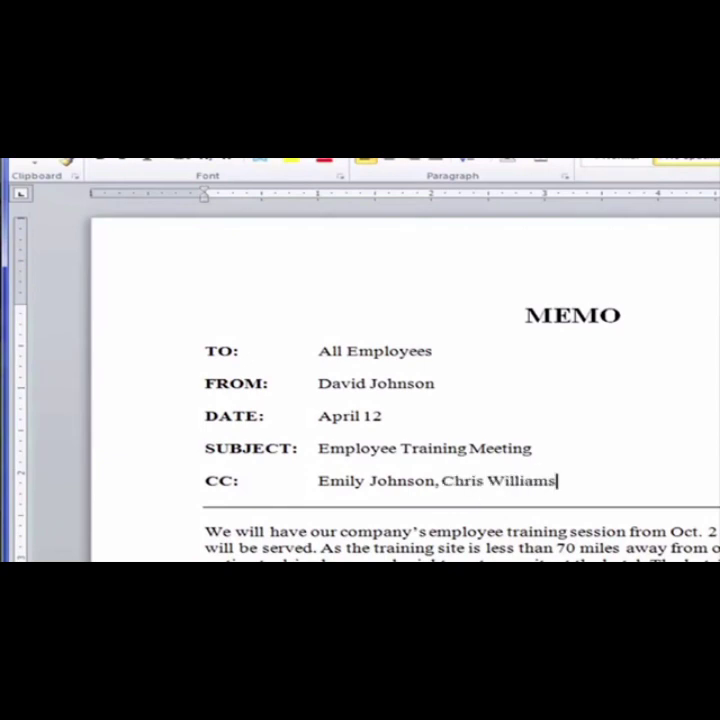